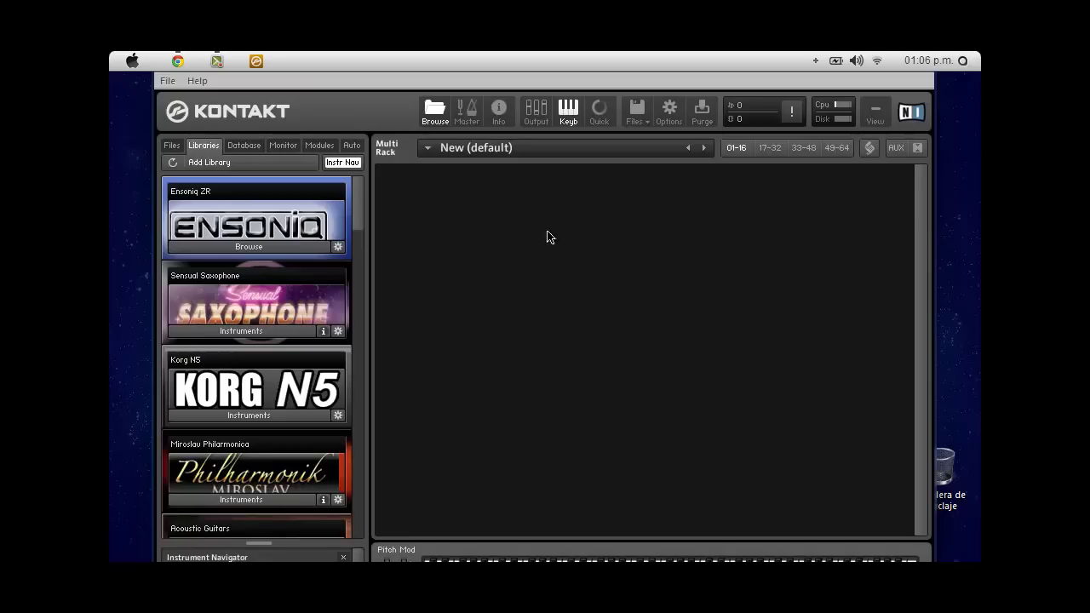
- Load Bachata Lib from the Loops folder of the Synth library's instruments
{"action": "left_click_drag", "start_coordinate": [364, 220], "coordinate": [362, 485]}
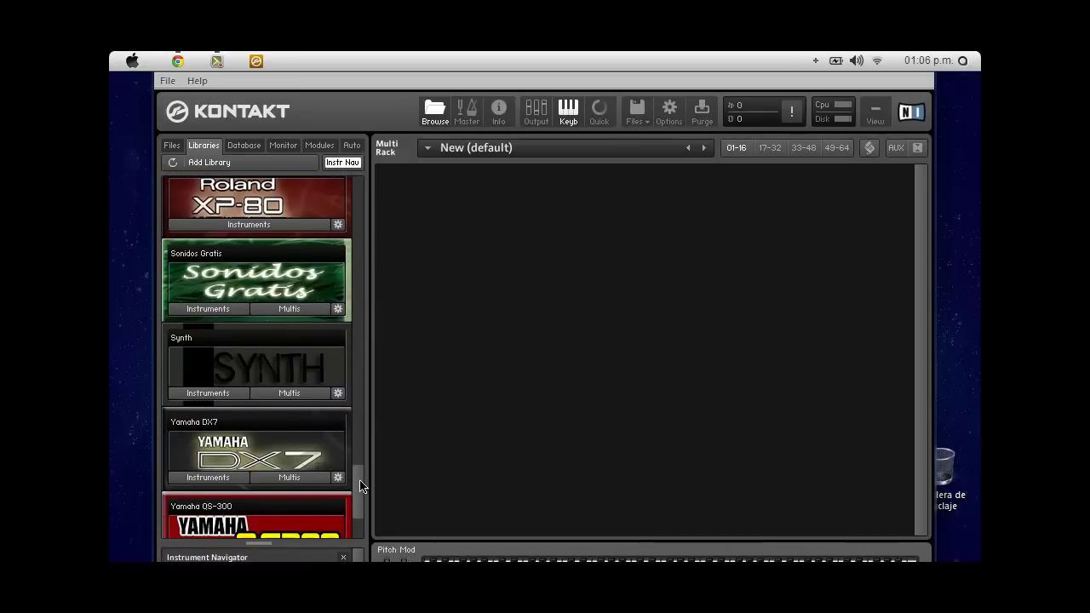
{"action": "left_click", "coordinate": [209, 394]}
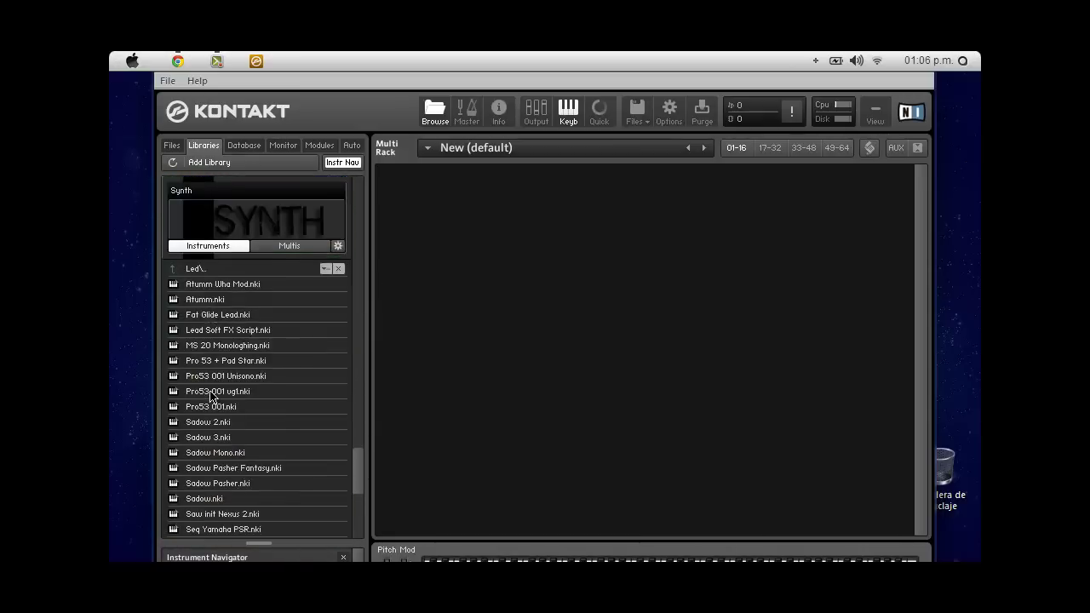
{"action": "double_click", "coordinate": [198, 270]}
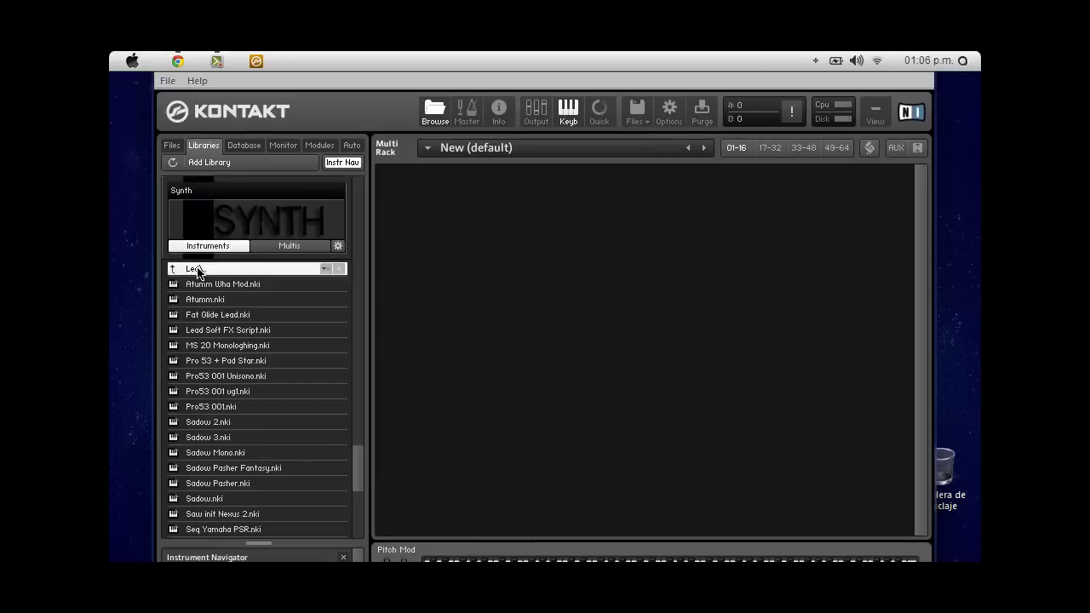
{"action": "double_click", "coordinate": [198, 270]}
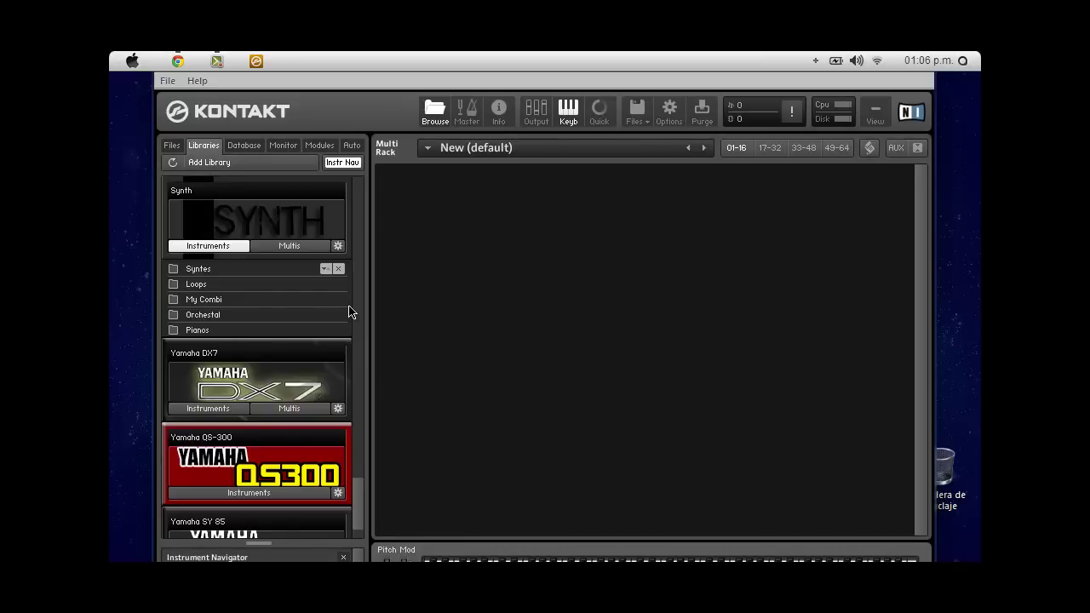
{"action": "double_click", "coordinate": [228, 286]}
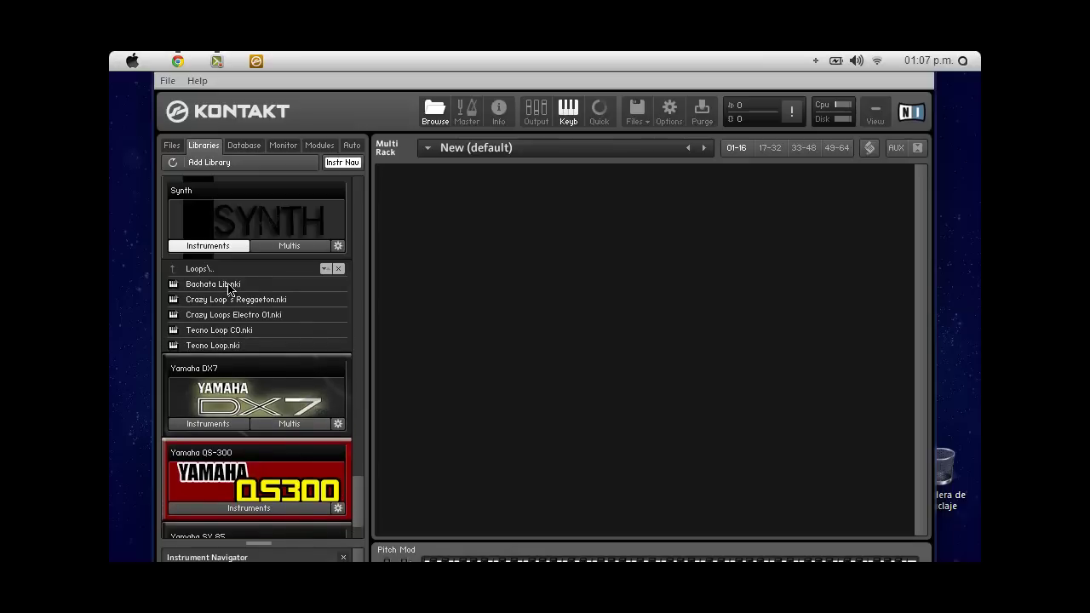
{"action": "left_click", "coordinate": [228, 286]}
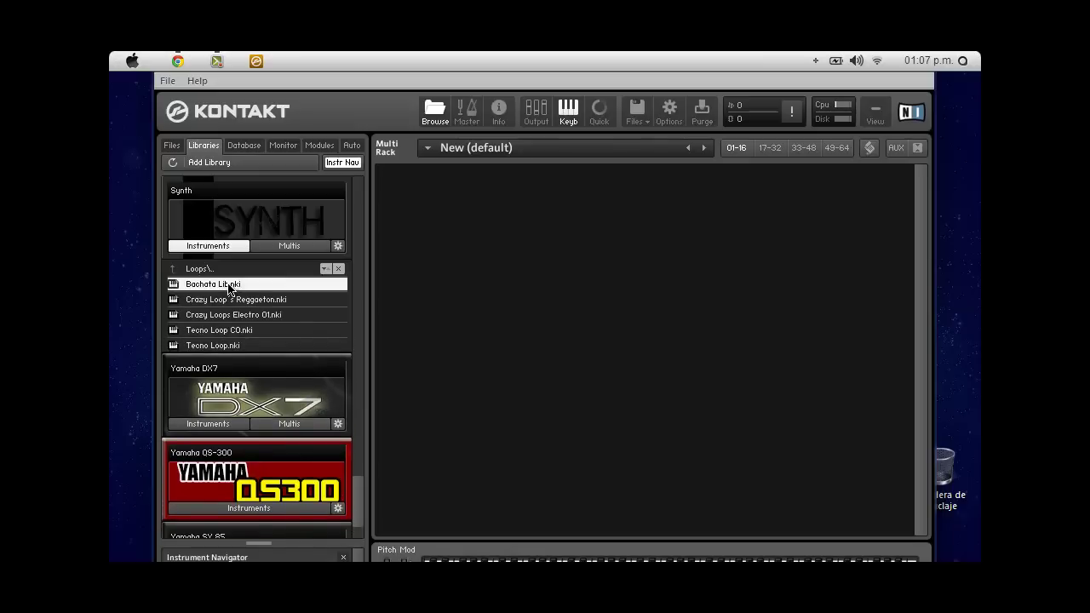
{"action": "double_click", "coordinate": [228, 287]}
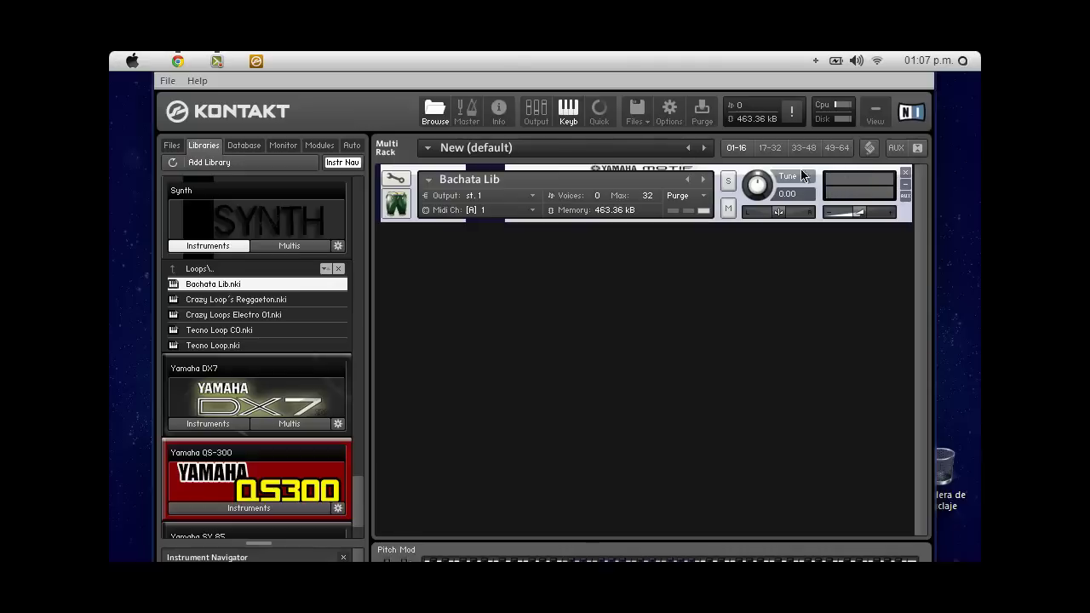
- Switch the loaded instrument to Tecno Loop C0 and set the master tempo to 113.40 BPM
{"action": "left_click", "coordinate": [704, 180]}
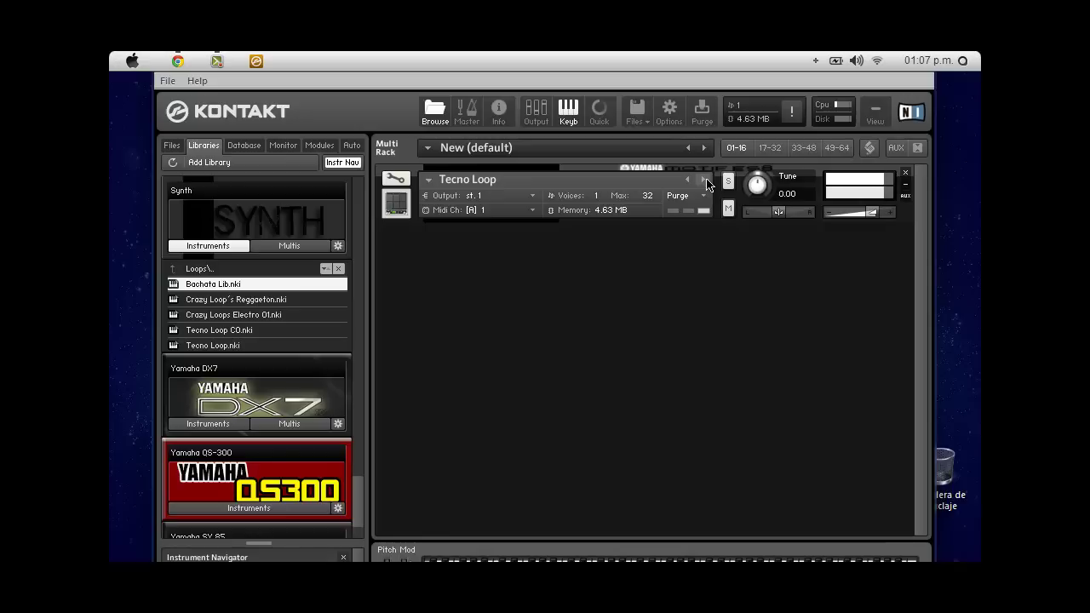
{"action": "left_click", "coordinate": [706, 181]}
{"action": "left_click", "coordinate": [472, 116]}
{"action": "left_click_drag", "start_coordinate": [561, 161], "coordinate": [554, 224]}
{"action": "left_click_drag", "start_coordinate": [560, 167], "coordinate": [559, 174]}
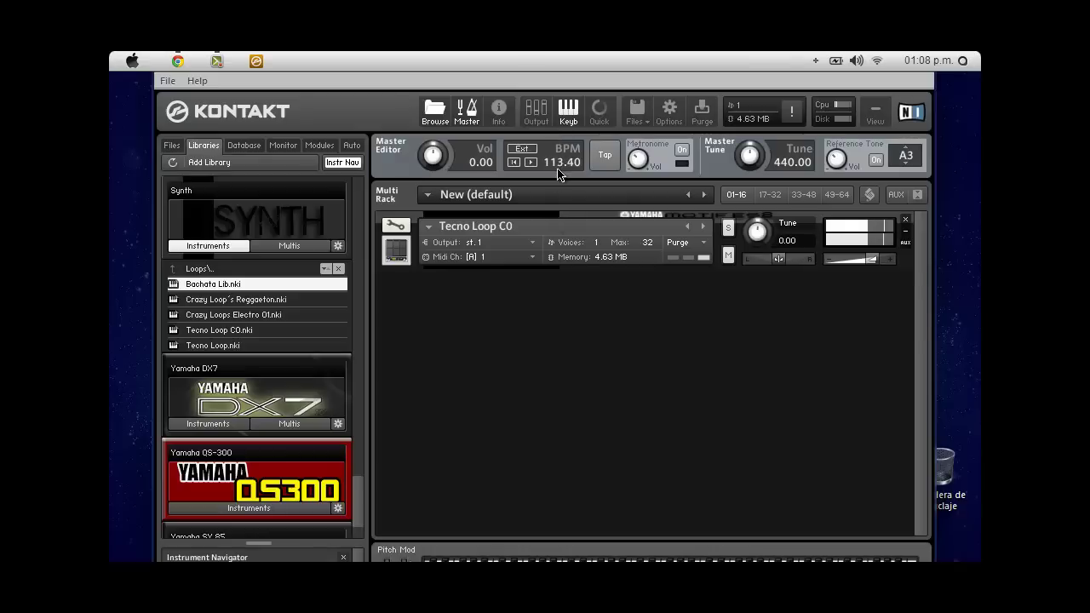
{"action": "left_click", "coordinate": [471, 117]}
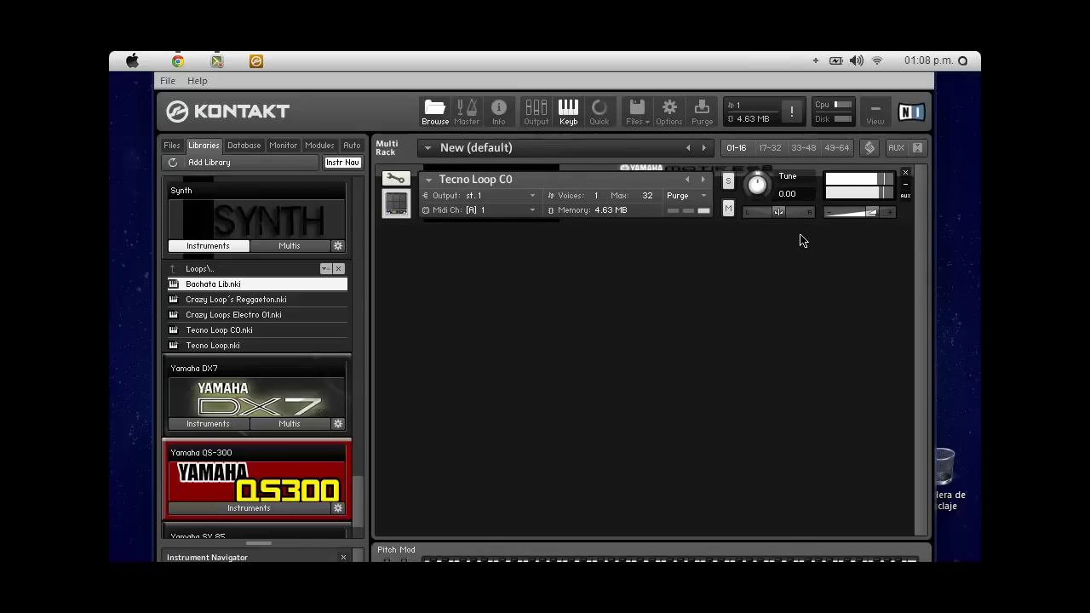
- Switch the loaded instrument to Crazy Loop's Reggaeton and slow the master tempo to 99.00 BPM
{"action": "left_click", "coordinate": [703, 181]}
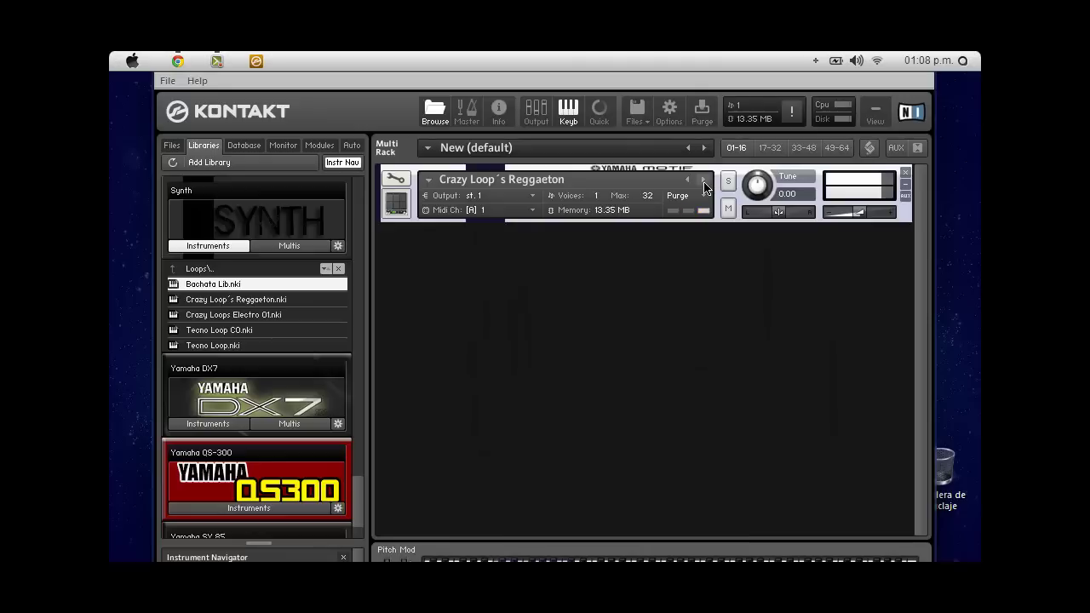
{"action": "left_click", "coordinate": [470, 112]}
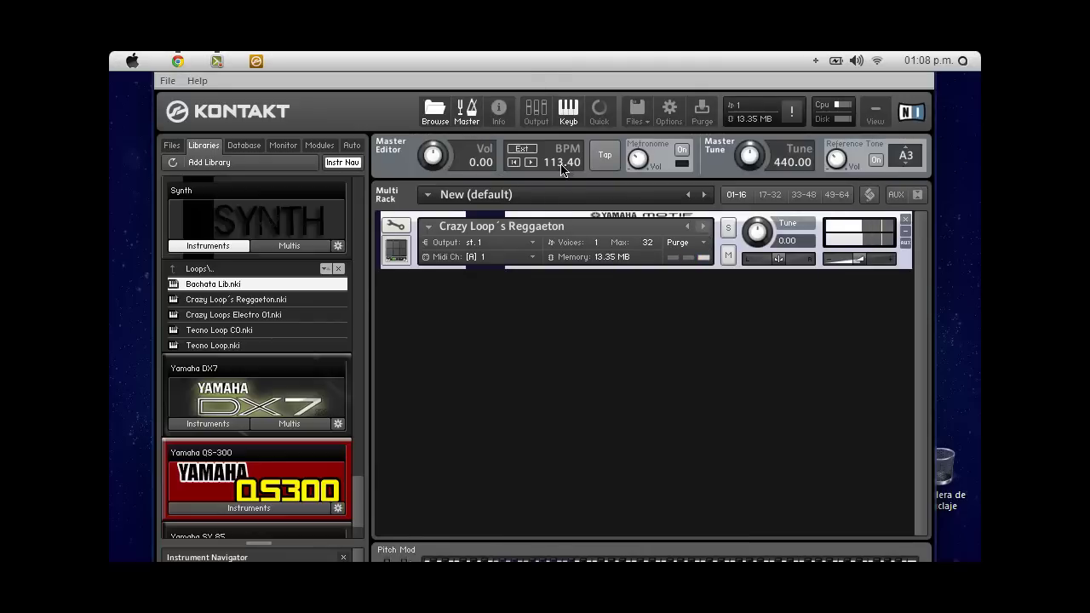
{"action": "left_click_drag", "start_coordinate": [562, 170], "coordinate": [562, 232]}
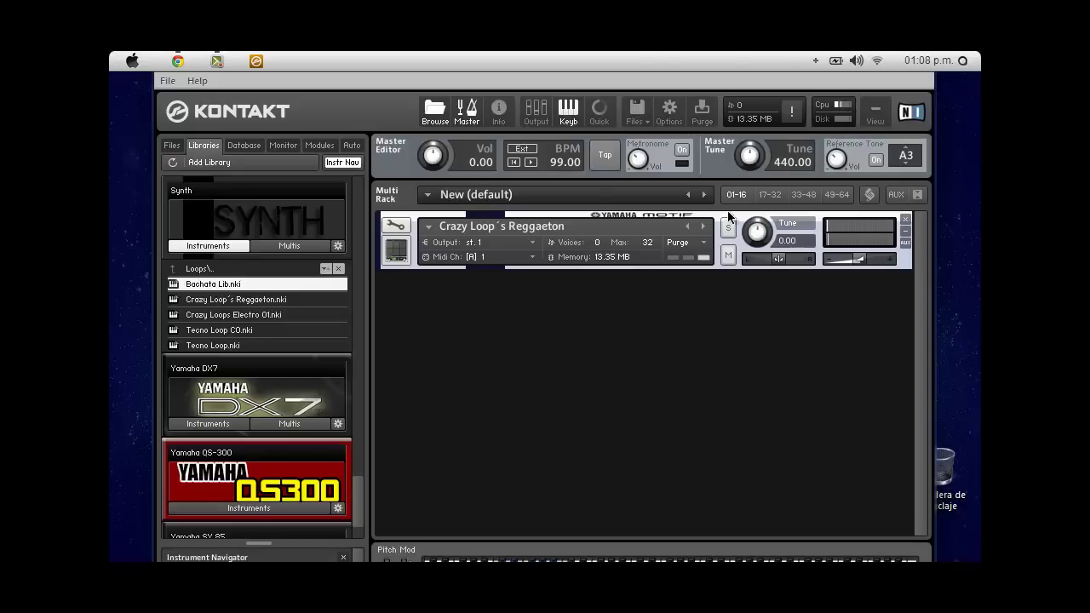
- Switch the loaded instrument to Crazy Loops Electro 01 and raise the master tempo to 147.40 BPM
{"action": "left_click", "coordinate": [703, 225]}
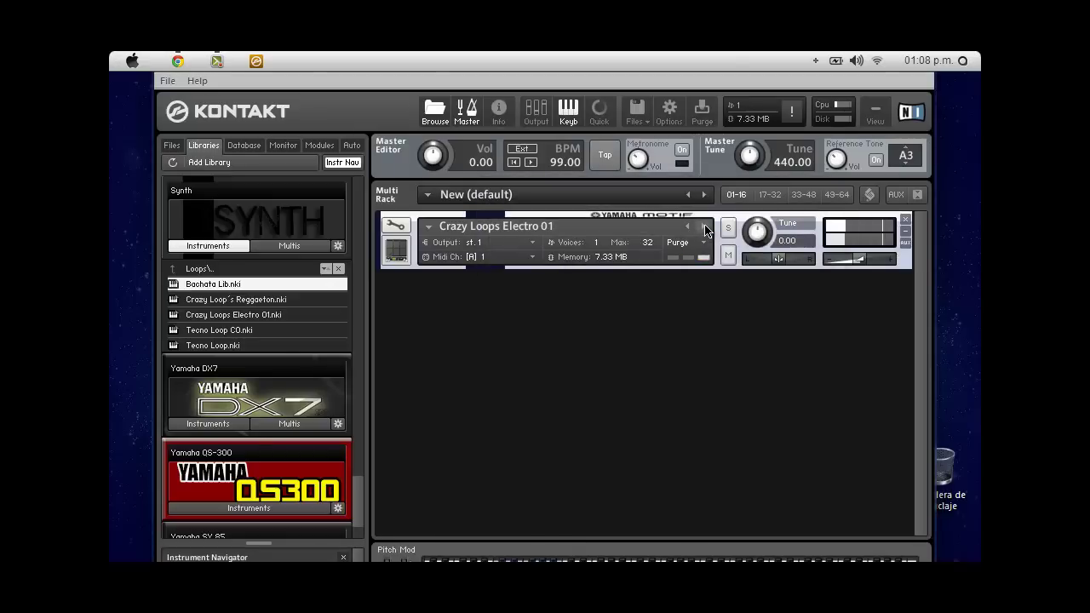
{"action": "left_click_drag", "start_coordinate": [559, 168], "coordinate": [563, 82]}
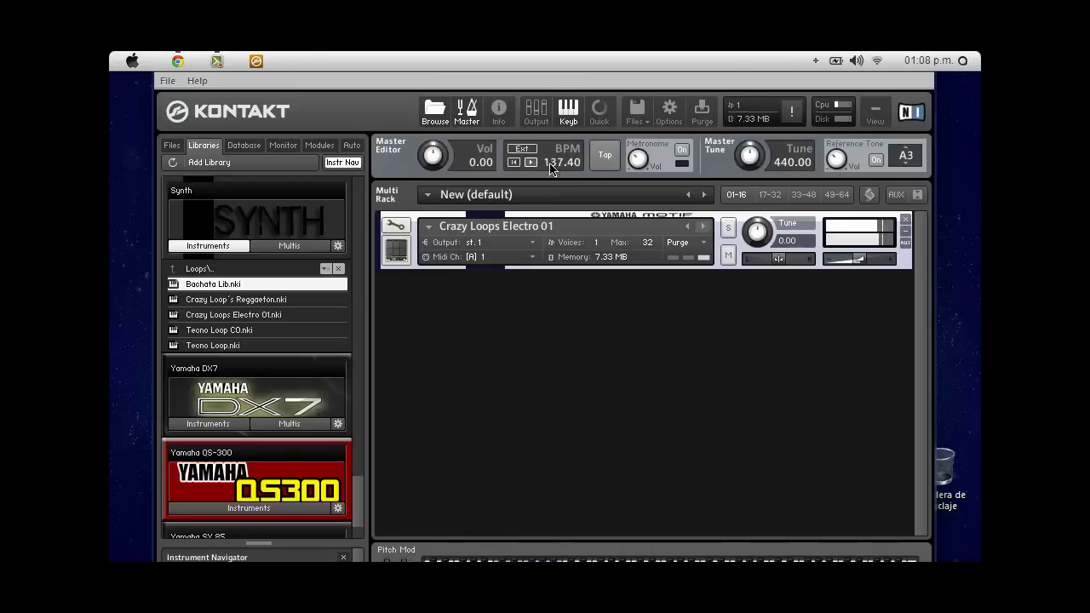
{"action": "left_click_drag", "start_coordinate": [552, 168], "coordinate": [563, 127]}
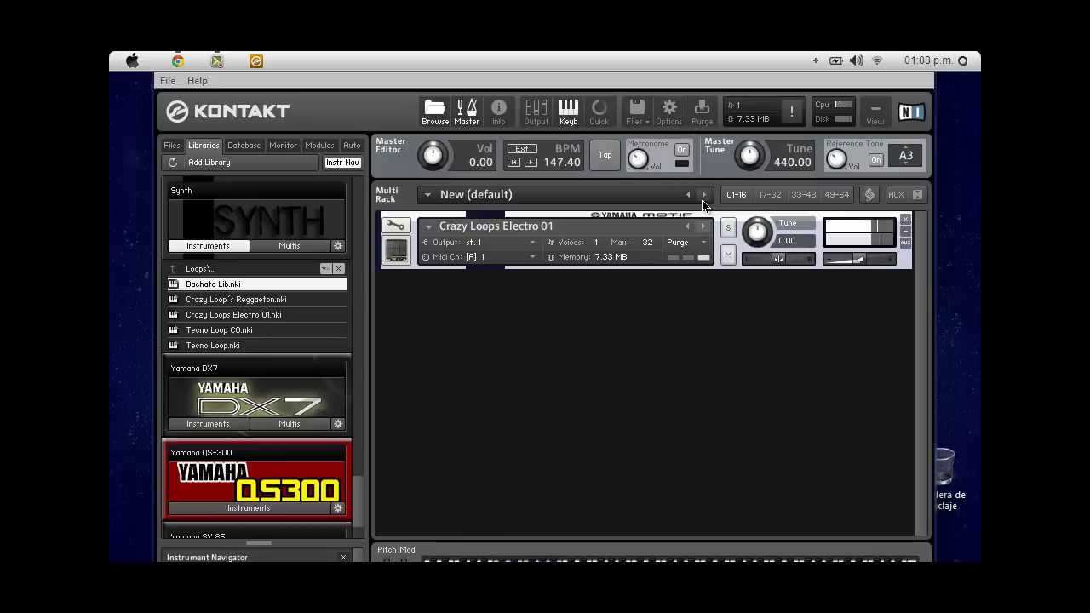
- Remove the loop instrument from the rack, load DX Magic Piano from the Pianos folder, and hide the master editor
{"action": "left_click", "coordinate": [906, 220]}
{"action": "left_click", "coordinate": [206, 269]}
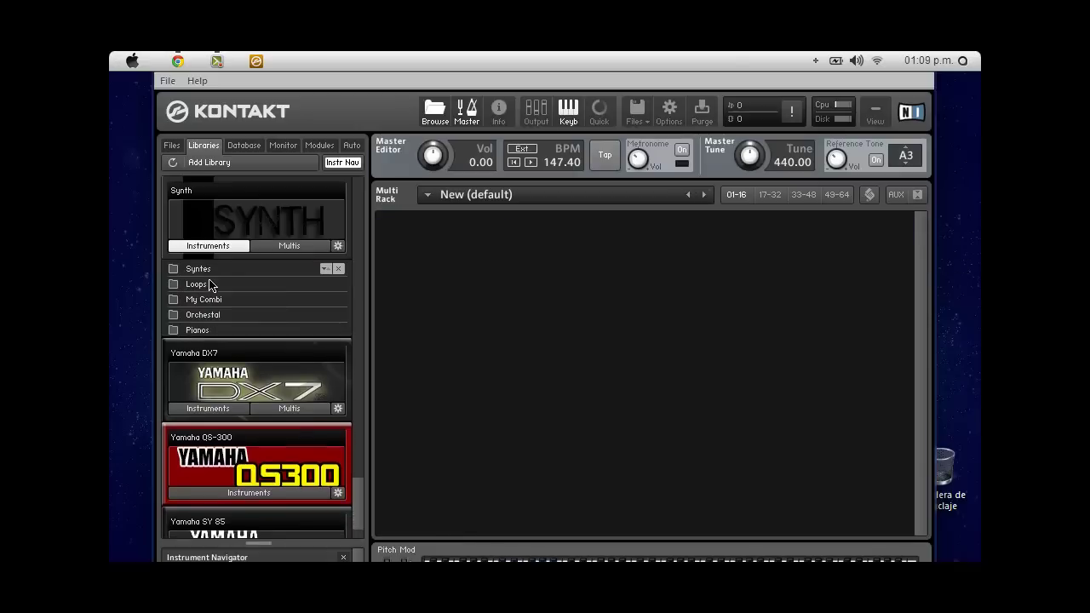
{"action": "left_click", "coordinate": [214, 335]}
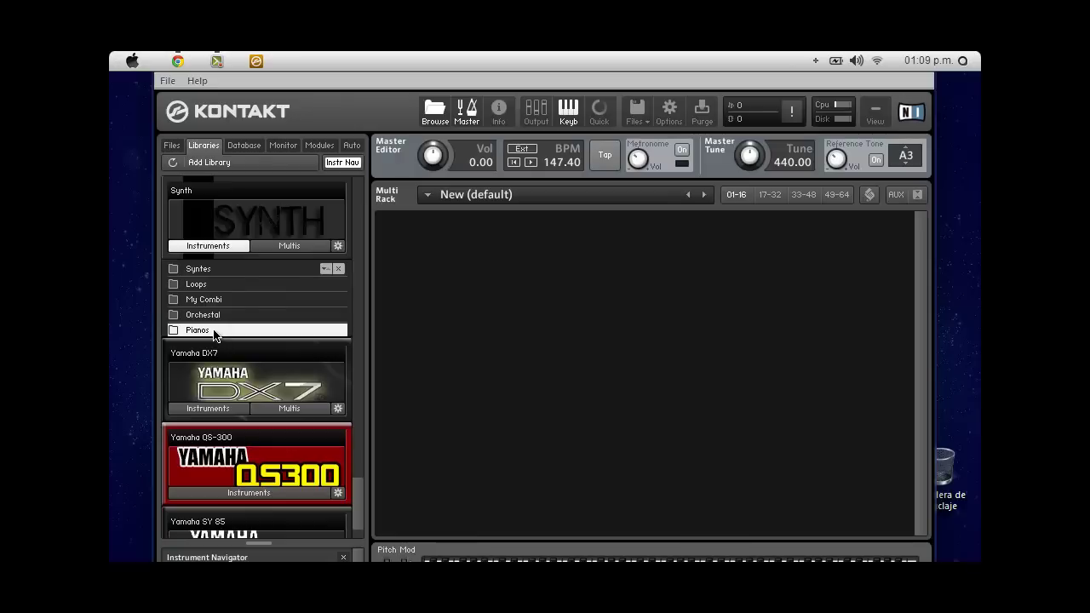
{"action": "double_click", "coordinate": [214, 331]}
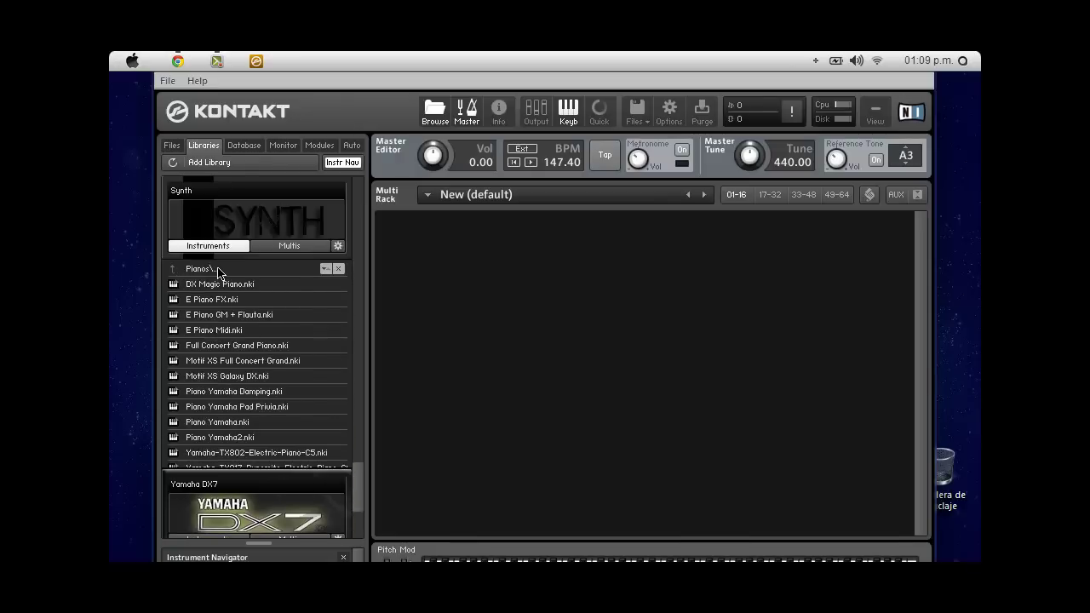
{"action": "left_click", "coordinate": [218, 289]}
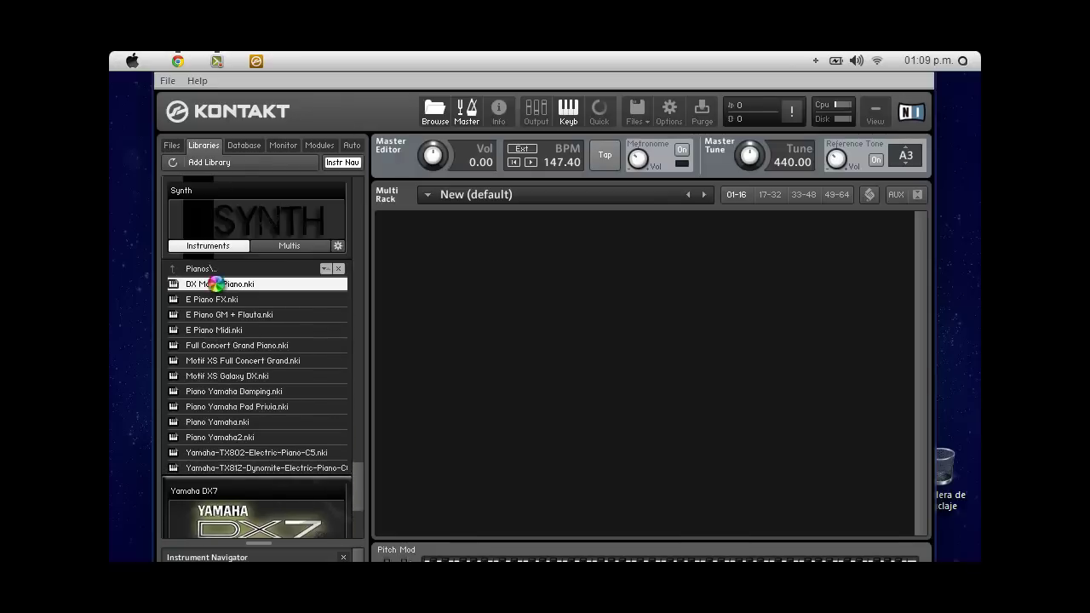
{"action": "left_click_drag", "start_coordinate": [218, 289], "coordinate": [491, 301]}
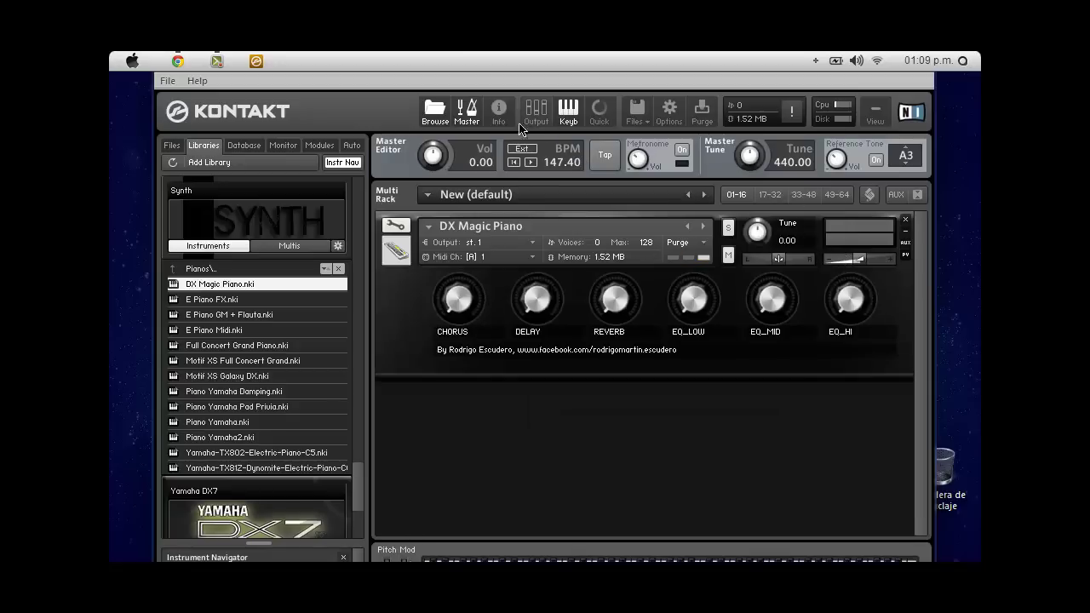
{"action": "left_click", "coordinate": [460, 114]}
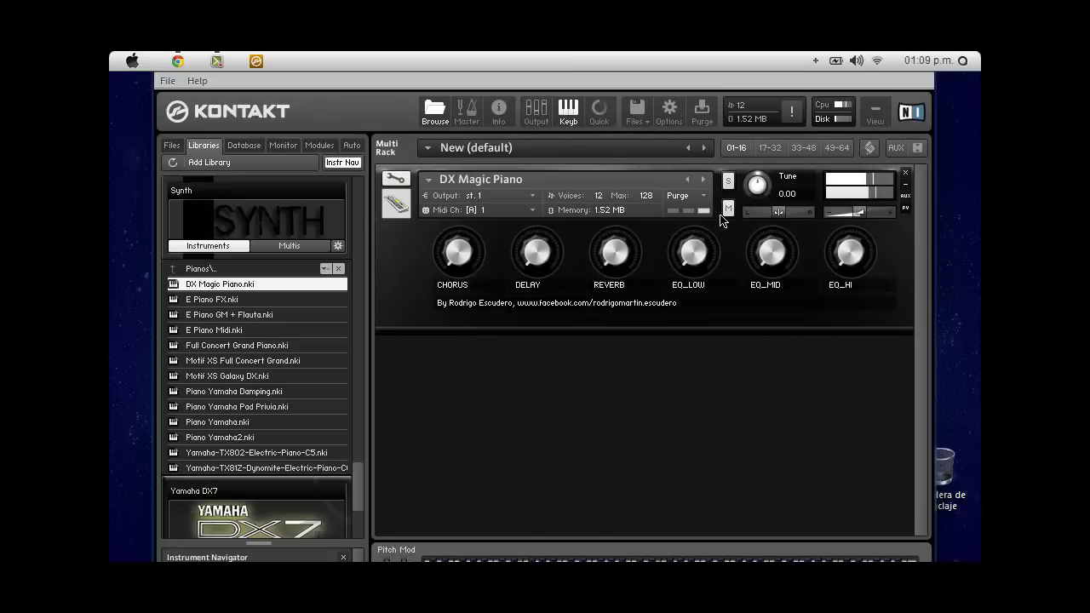
- Raise the EQ_MID, EQ_HI, EQ_LOW and CHORUS controls of DX Magic Piano to about halfway
{"action": "left_click_drag", "start_coordinate": [769, 263], "coordinate": [862, 249]}
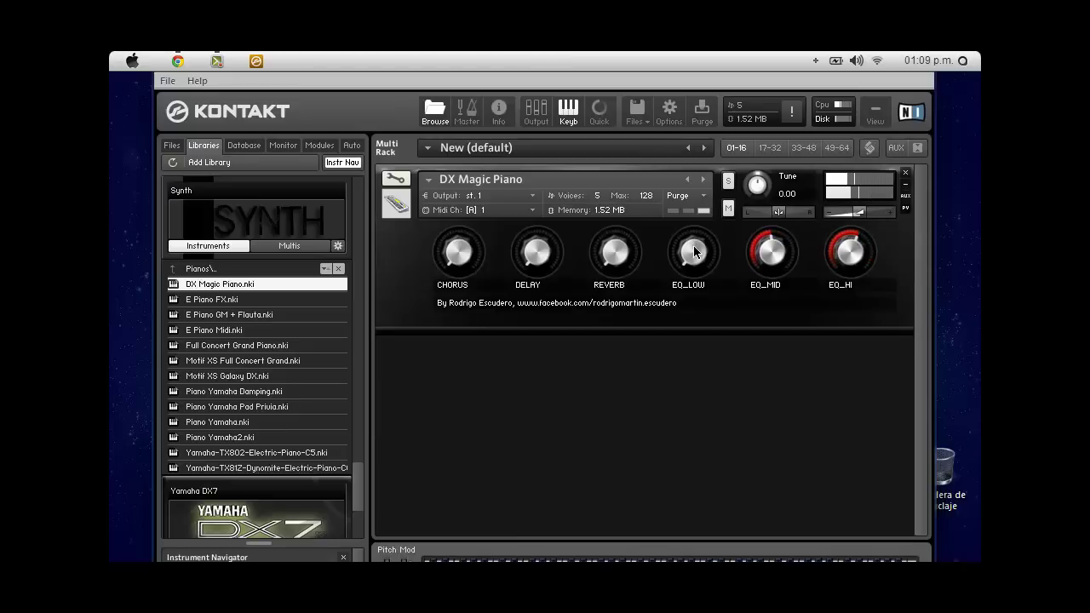
{"action": "left_click_drag", "start_coordinate": [692, 247], "coordinate": [694, 226]}
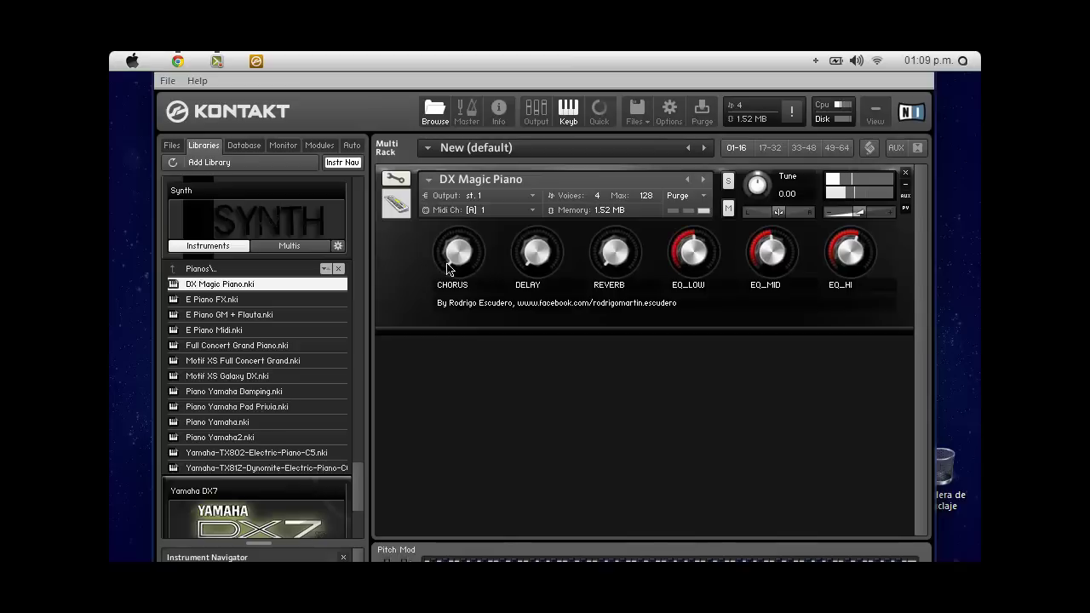
{"action": "left_click_drag", "start_coordinate": [458, 261], "coordinate": [475, 259]}
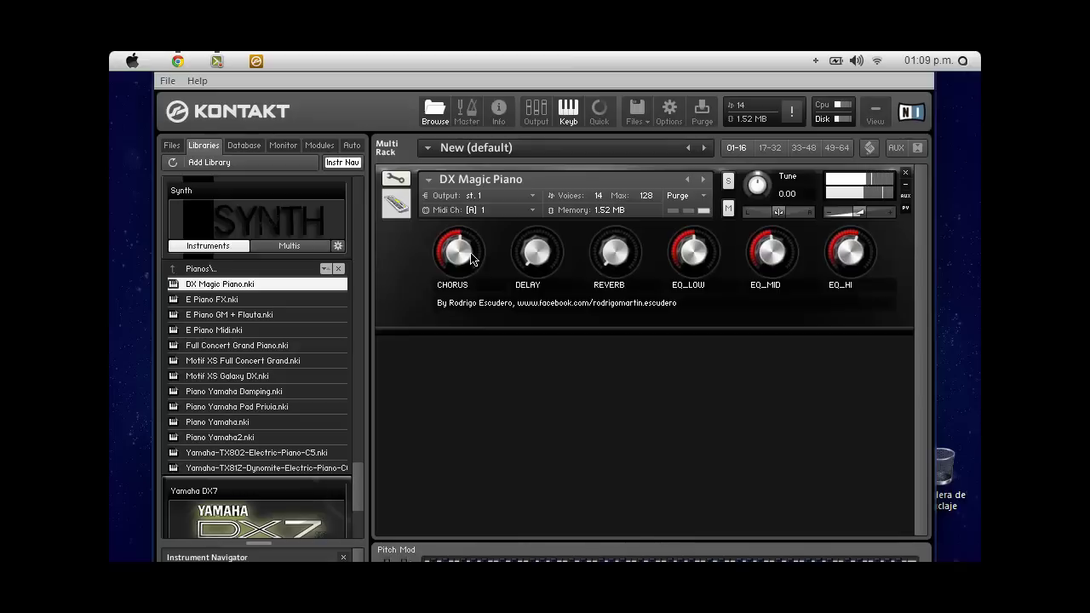
- Browse the piano patches from E Piano FX to Piano Yamaha Damping, and replace the last one with Piano Yamaha
{"action": "left_click", "coordinate": [707, 179]}
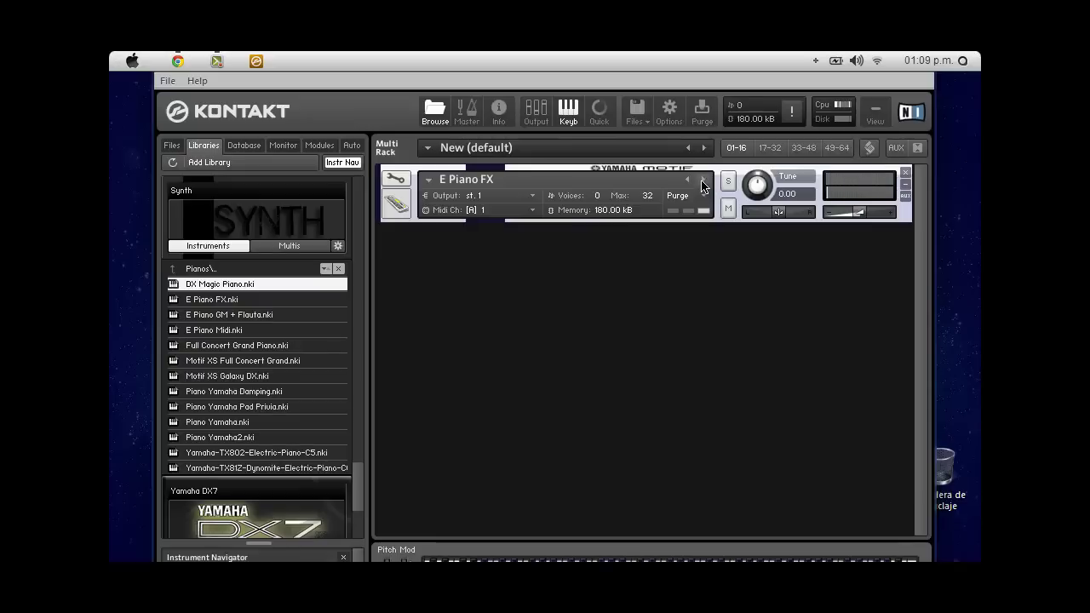
{"action": "left_click", "coordinate": [704, 182]}
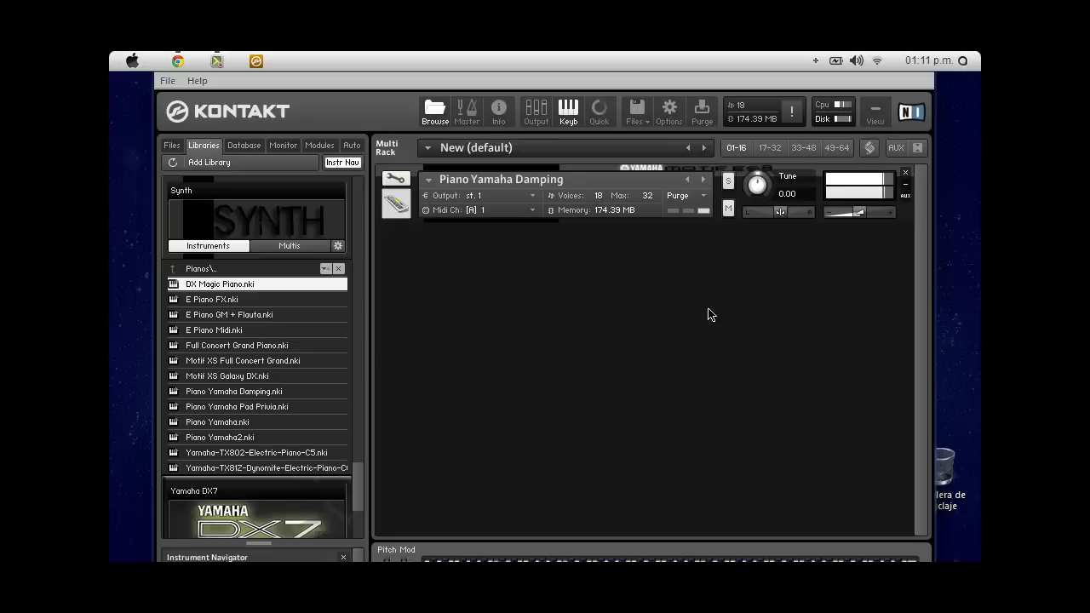
{"action": "left_click", "coordinate": [905, 173]}
{"action": "double_click", "coordinate": [217, 422]}
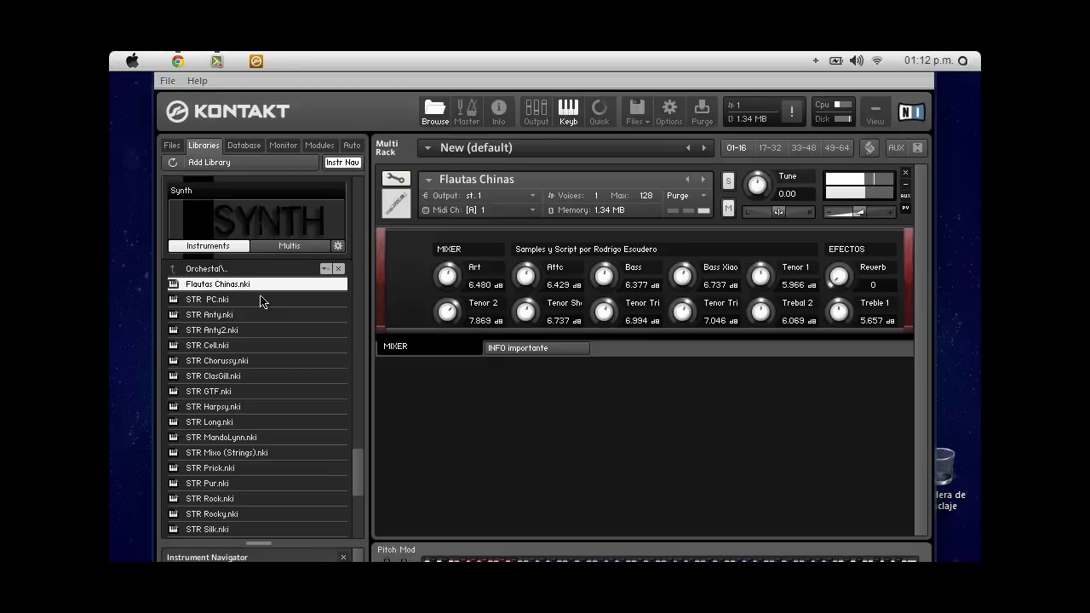
- Load STR Mixo (Strings) from the Orchestal folder, and replace it in the rack with STRINGS!
{"action": "scroll", "coordinate": [256, 357], "scroll_direction": "down", "scroll_amount": 2}
{"action": "double_click", "coordinate": [242, 391]}
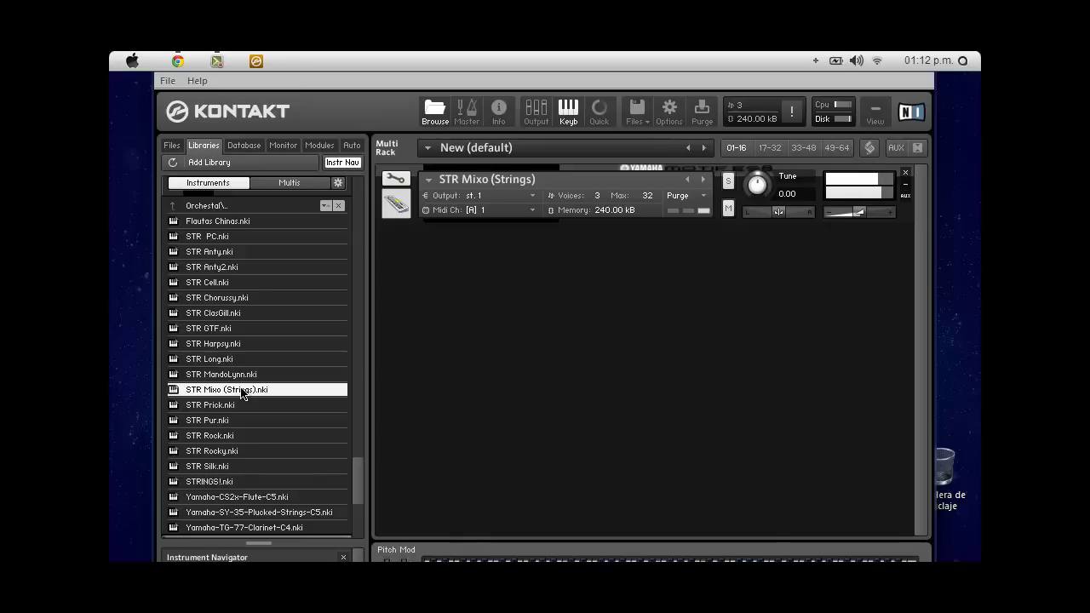
{"action": "left_click", "coordinate": [907, 174]}
{"action": "left_click", "coordinate": [239, 482]}
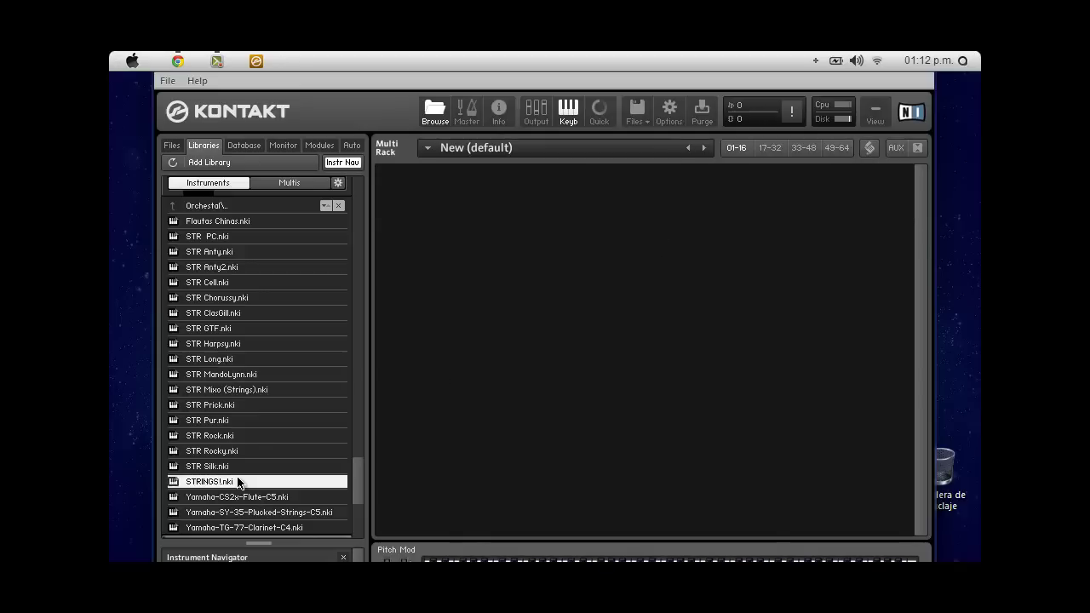
{"action": "double_click", "coordinate": [239, 482]}
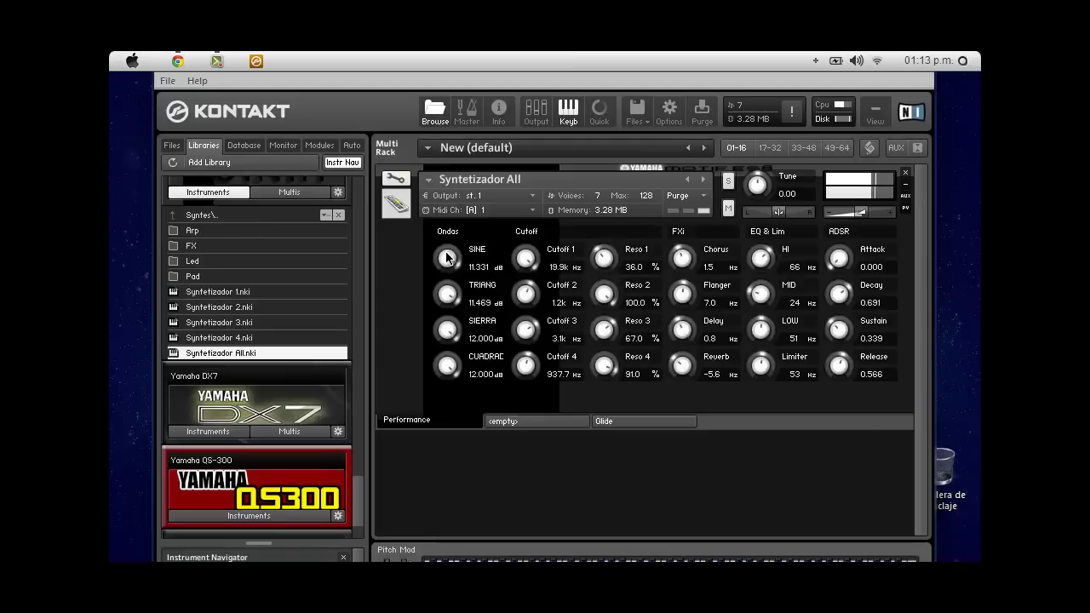
- Set Syntetizador All's wave levels to about 10.4 dB for SINE, 1.3 dB for TRIANG, 3.8 dB for SIERRA and 0.8 dB for CUADRAC
{"action": "left_click_drag", "start_coordinate": [454, 307], "coordinate": [432, 483]}
{"action": "left_click_drag", "start_coordinate": [449, 368], "coordinate": [451, 371]}
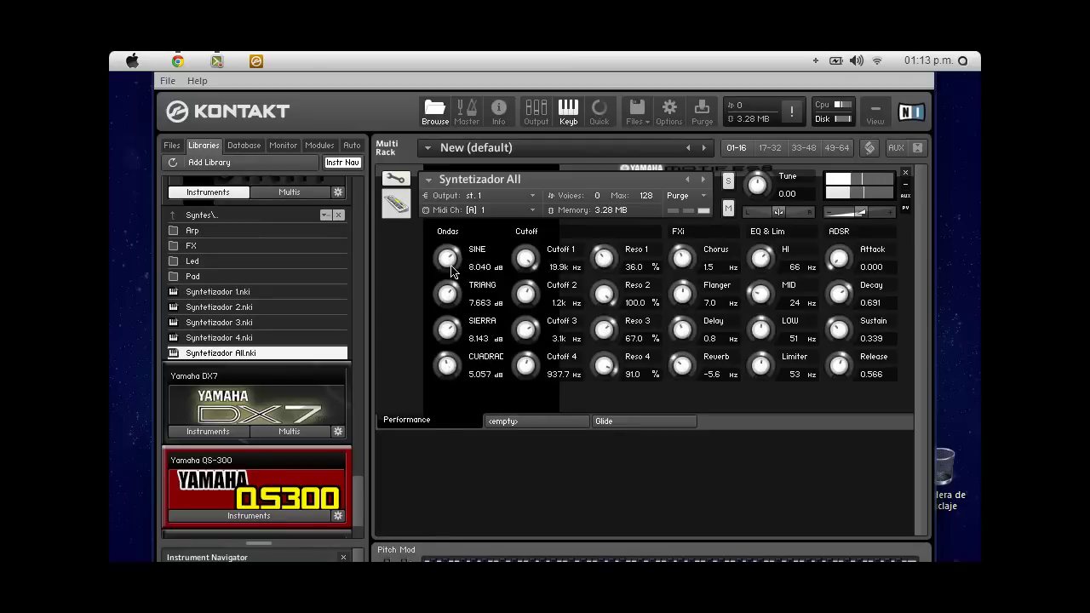
{"action": "left_click_drag", "start_coordinate": [453, 269], "coordinate": [453, 232]}
{"action": "left_click_drag", "start_coordinate": [451, 294], "coordinate": [428, 403]}
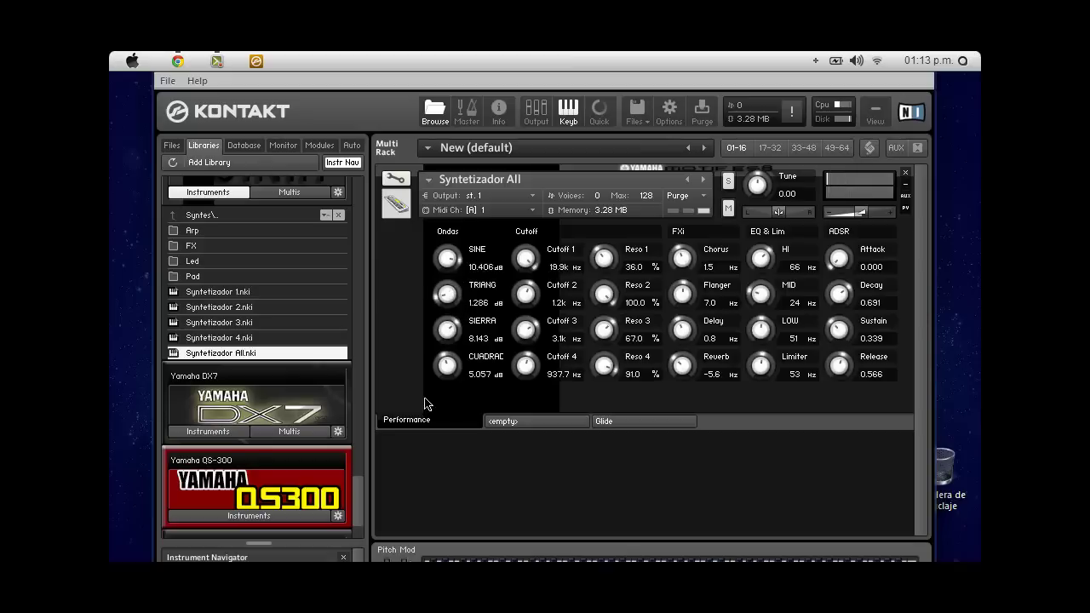
{"action": "left_click_drag", "start_coordinate": [451, 328], "coordinate": [455, 401]}
{"action": "left_click_drag", "start_coordinate": [448, 373], "coordinate": [436, 443]}
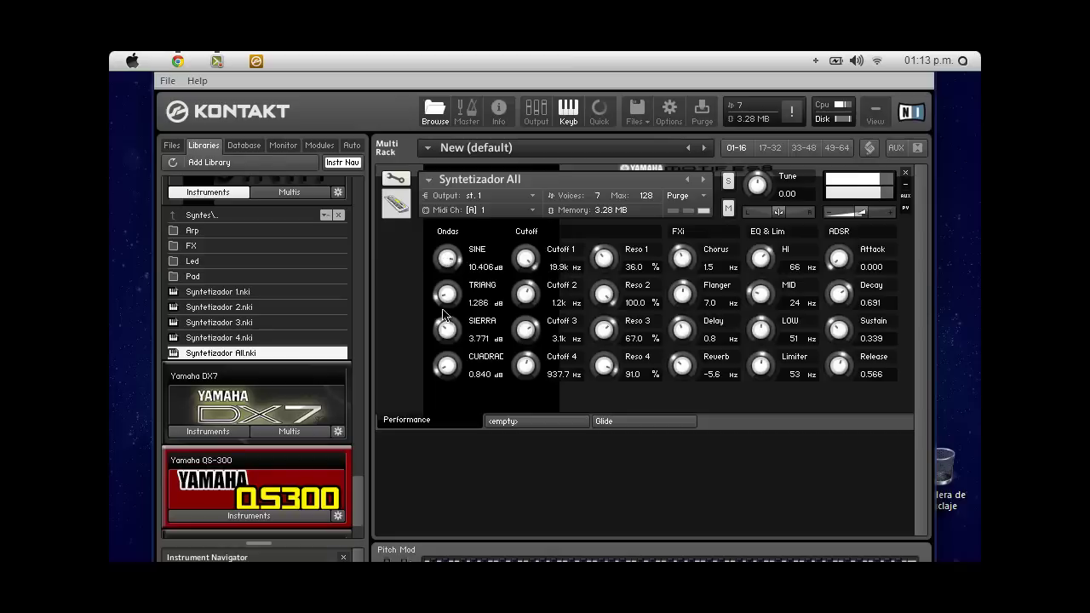
- Fine-tune the wave levels of Syntetizador All to about 11.3 dB for SINE and 2.7 dB for TRIANG
{"action": "left_click_drag", "start_coordinate": [444, 298], "coordinate": [447, 334]}
{"action": "left_click_drag", "start_coordinate": [448, 260], "coordinate": [450, 245]}
{"action": "left_click_drag", "start_coordinate": [446, 294], "coordinate": [455, 256]}
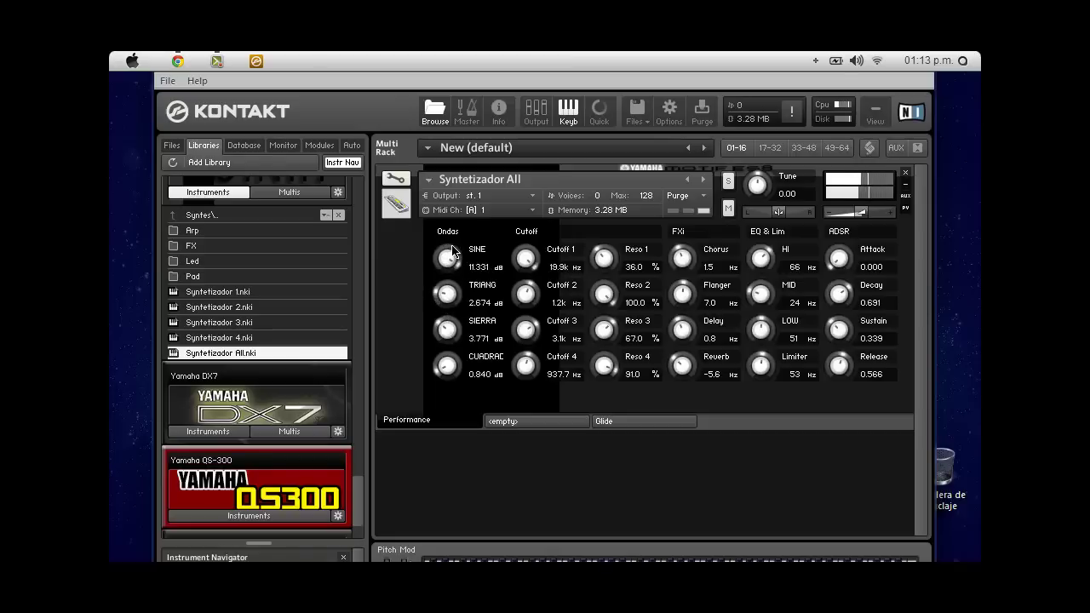
- Raise TRIANG to about 8.1 dB in Syntetizador All, lower Cutoff 1 and raise Reso 1
{"action": "left_click_drag", "start_coordinate": [456, 304], "coordinate": [475, 211]}
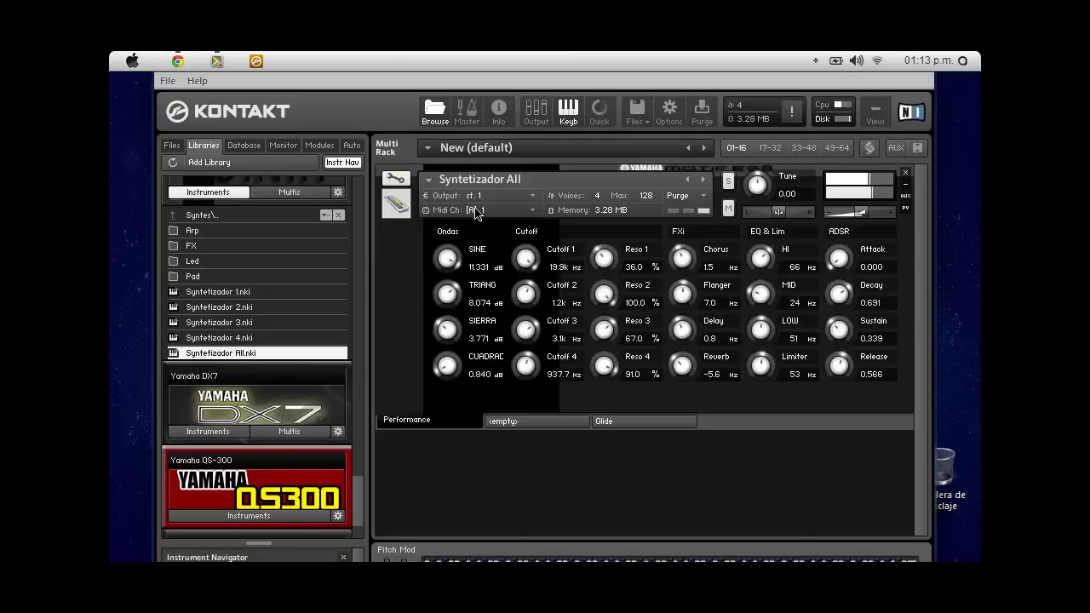
{"action": "left_click_drag", "start_coordinate": [525, 263], "coordinate": [521, 356]}
{"action": "left_click_drag", "start_coordinate": [610, 257], "coordinate": [622, 169]}
- Replace Syntetizador All with NEXUS ARP 1 from the Arp folder, and advance through the patches to Seq Yamaha PSR (Arp Lim)
{"action": "left_click", "coordinate": [905, 173]}
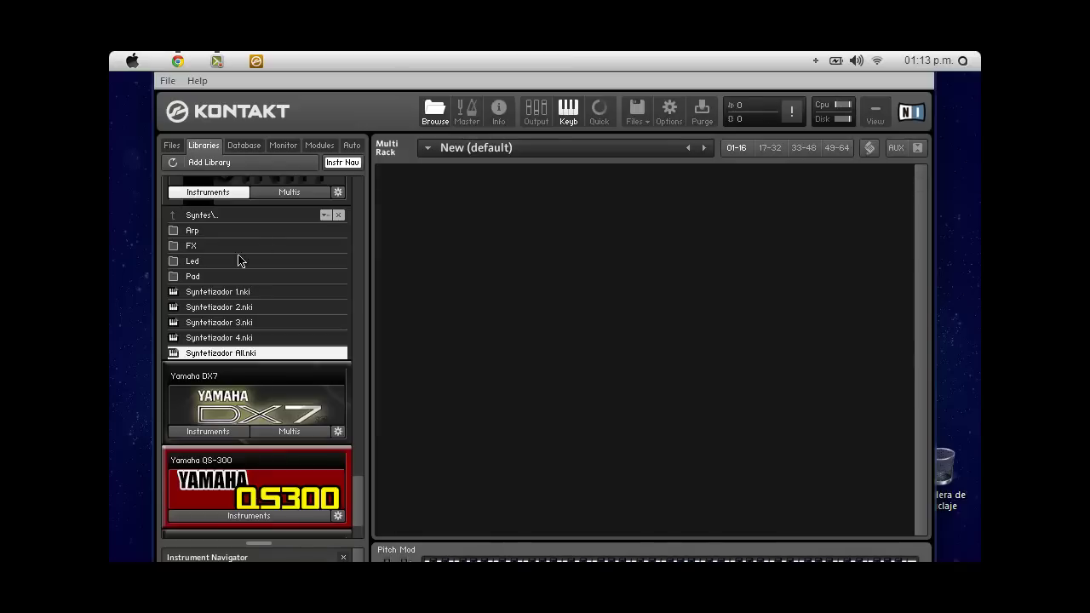
{"action": "double_click", "coordinate": [198, 230]}
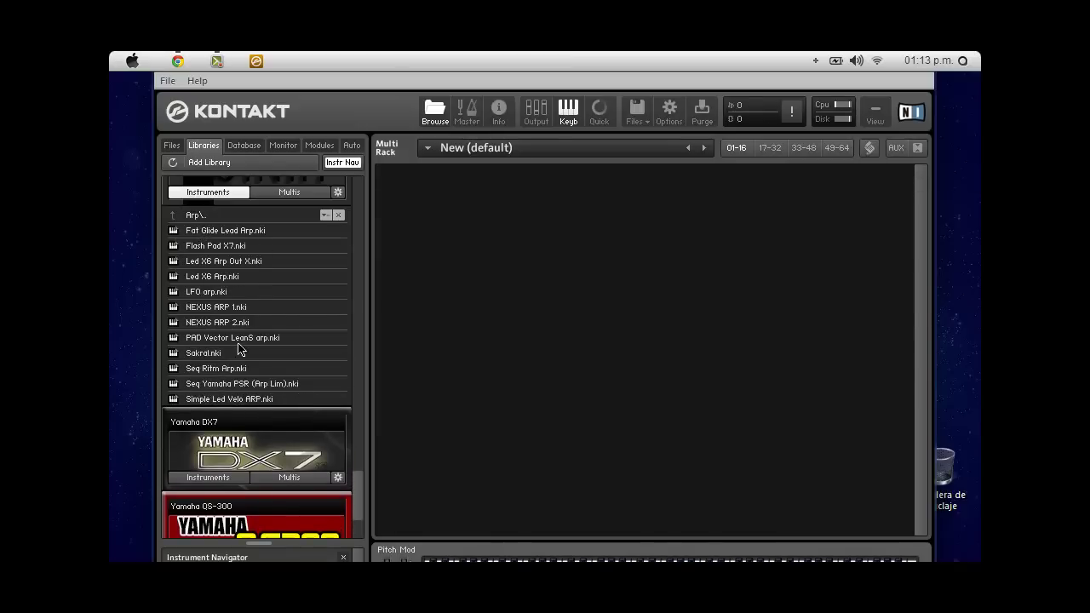
{"action": "double_click", "coordinate": [251, 308]}
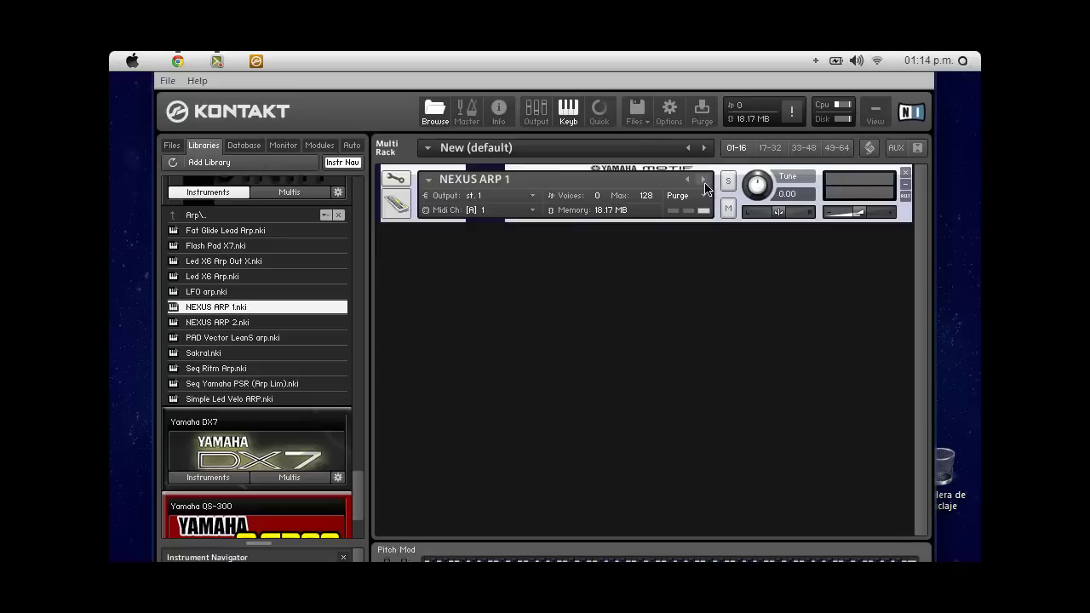
{"action": "left_click", "coordinate": [703, 182]}
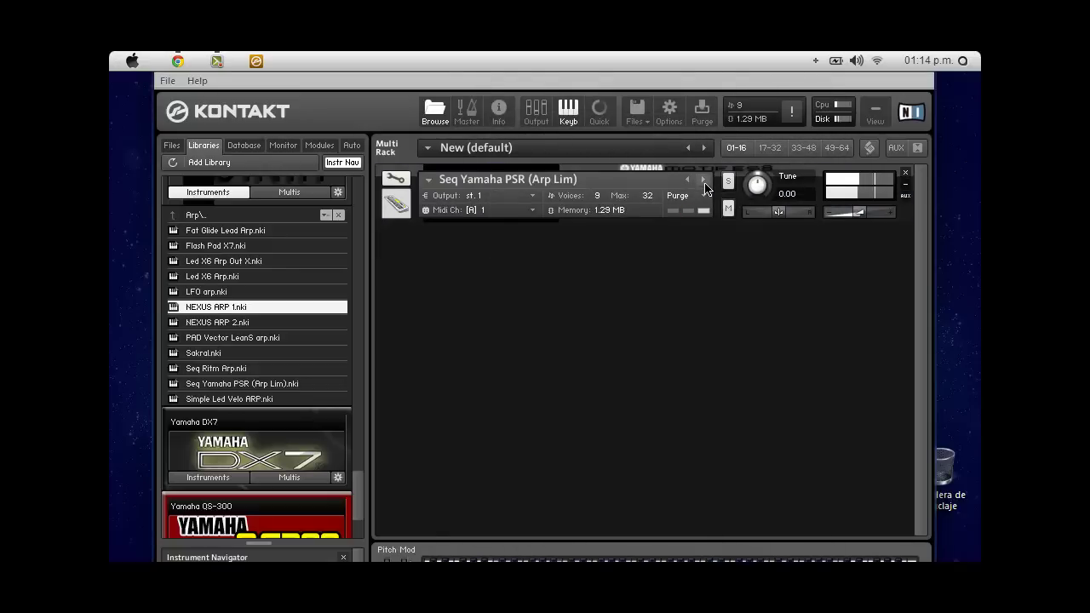
- Replace the arpeggio patch in the rack with PAD Vector LeanS arp, and set the master tempo to 115.60 BPM
{"action": "left_click", "coordinate": [906, 175]}
{"action": "double_click", "coordinate": [253, 341]}
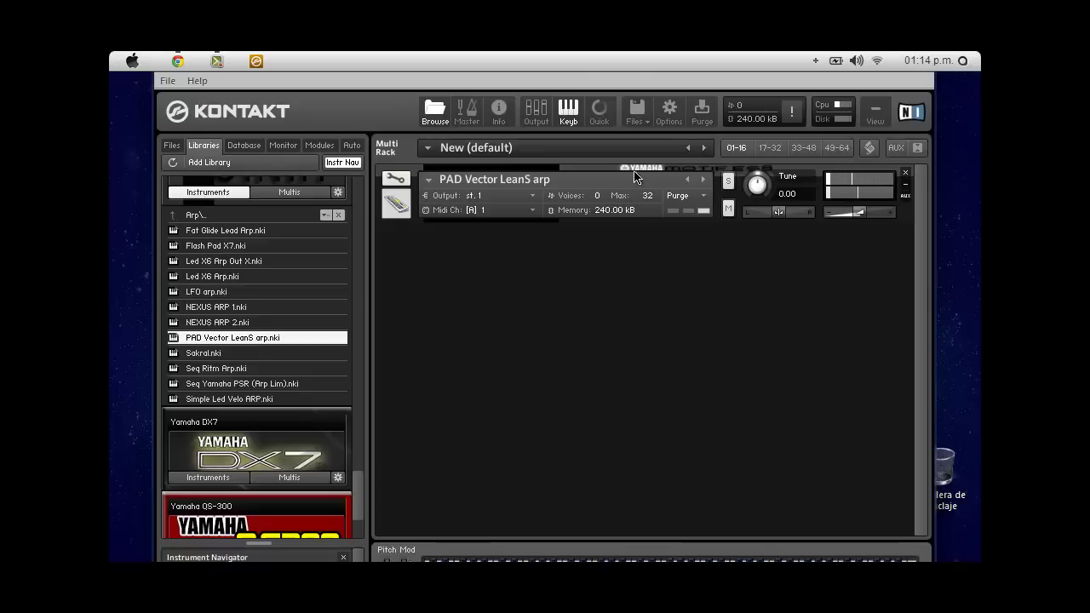
{"action": "left_click", "coordinate": [470, 112]}
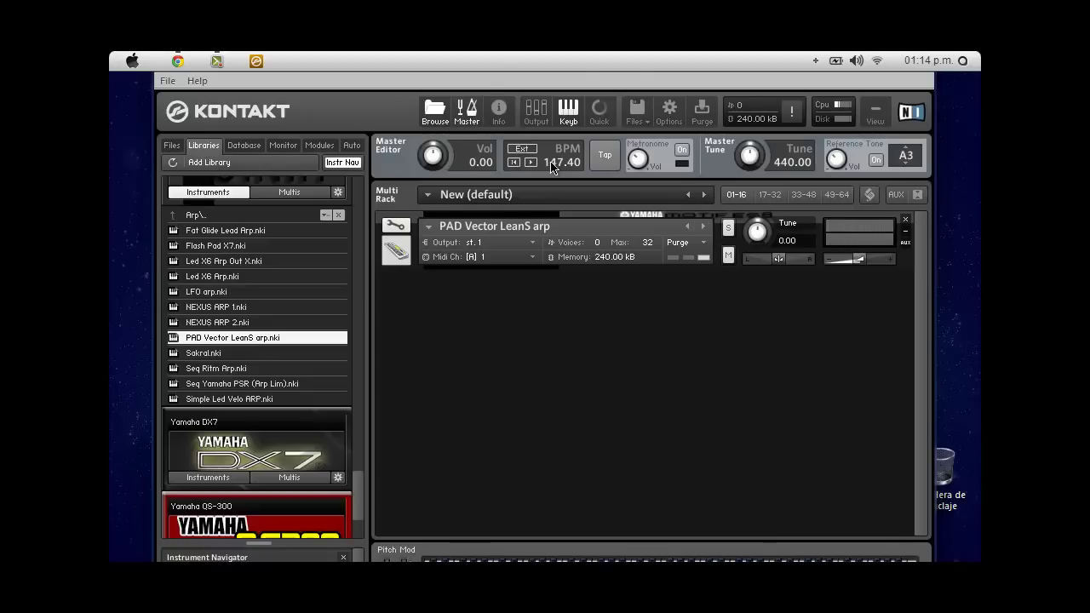
- Remove PAD Vector LeanS arp and load Sadow 2 from the Led folder of Syntes
{"action": "left_click", "coordinate": [905, 224]}
{"action": "double_click", "coordinate": [216, 216]}
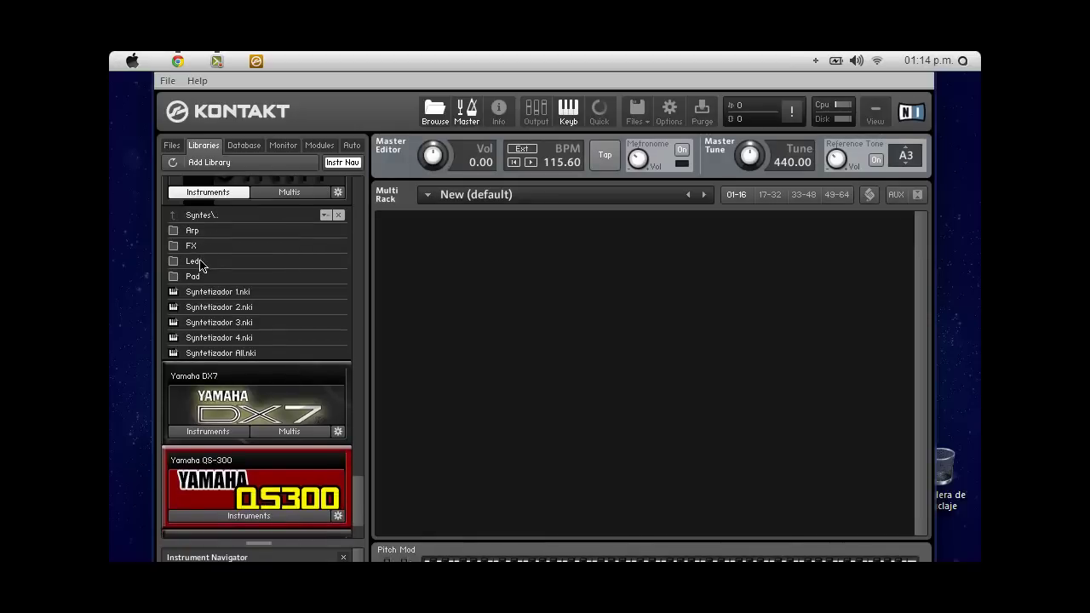
{"action": "double_click", "coordinate": [201, 262]}
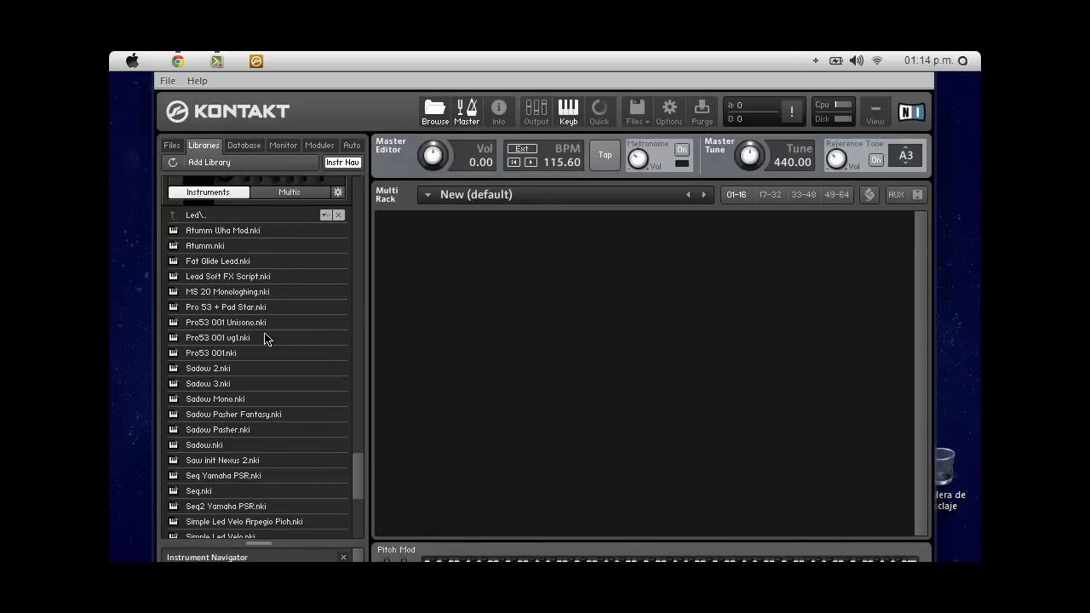
{"action": "double_click", "coordinate": [226, 369]}
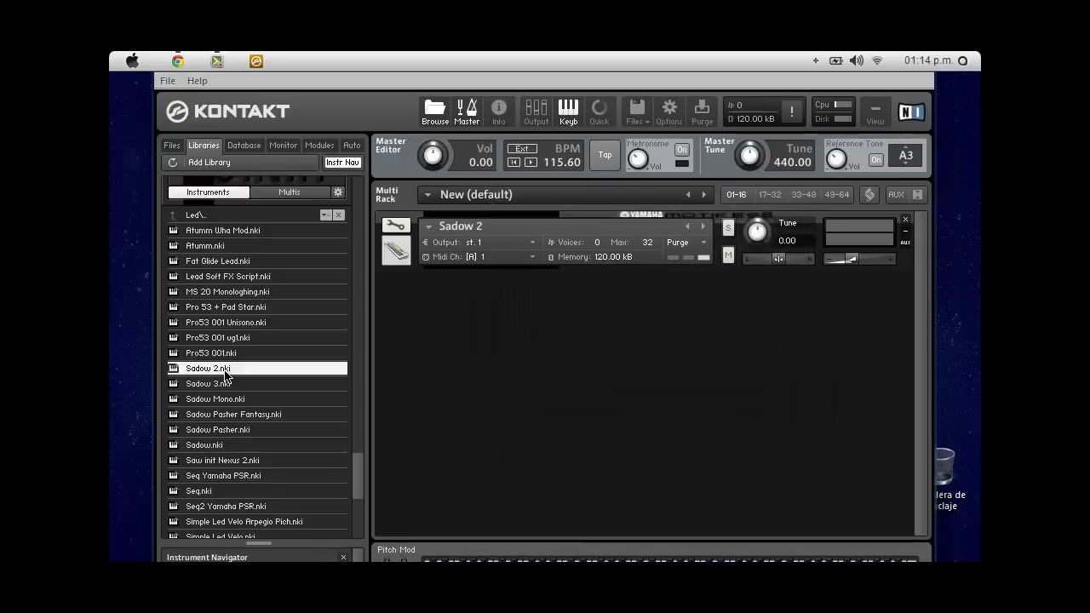
- Replace Sadow 2 with MS 20 Monologhing, and replace that with Sadow Pasher Fantasy
{"action": "left_click", "coordinate": [905, 219]}
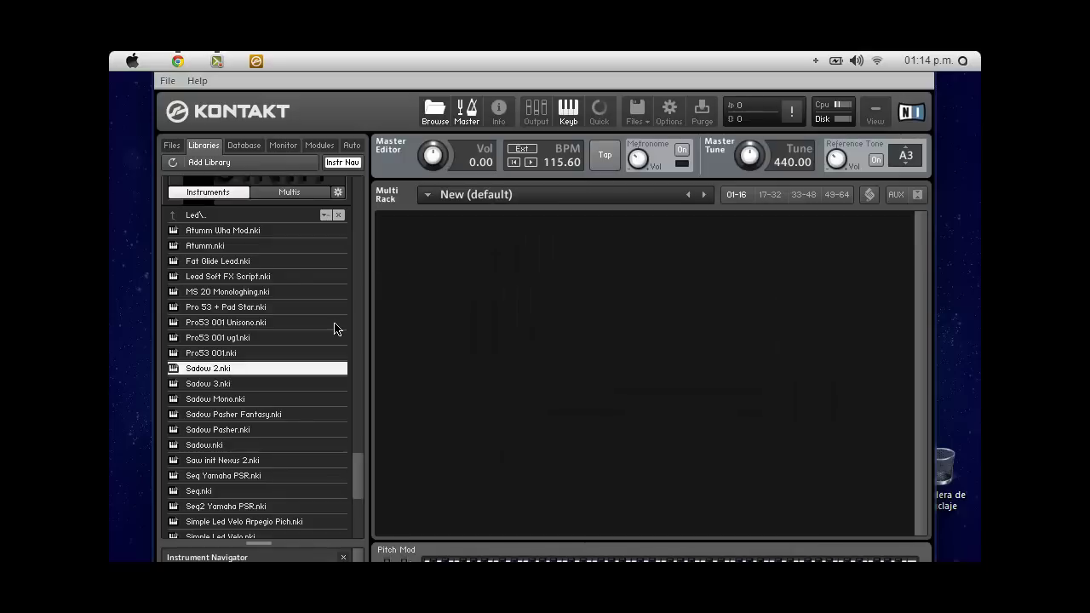
{"action": "double_click", "coordinate": [246, 294]}
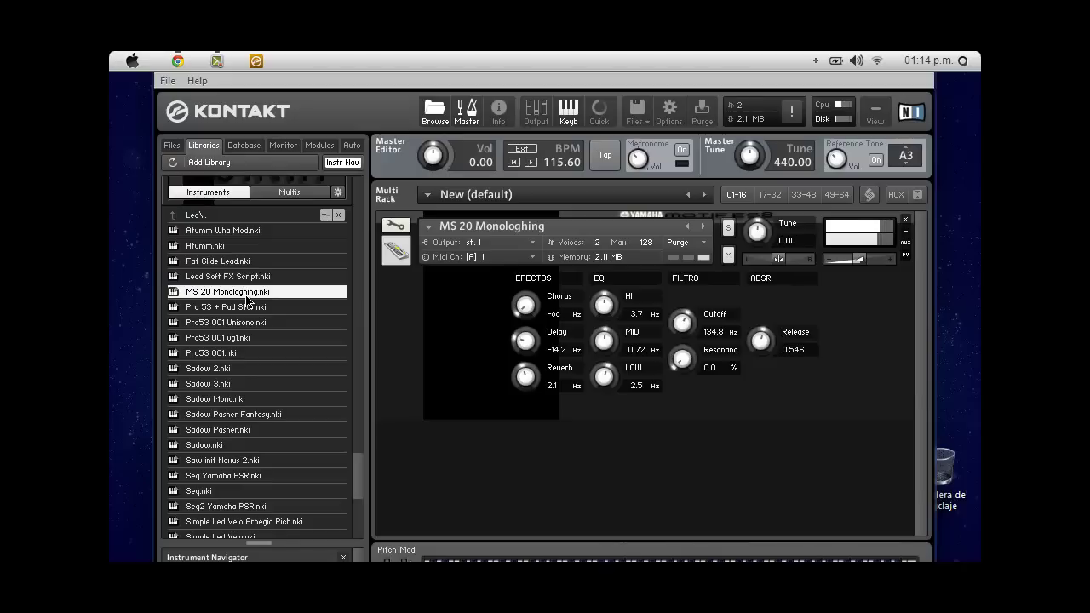
{"action": "left_click", "coordinate": [904, 223]}
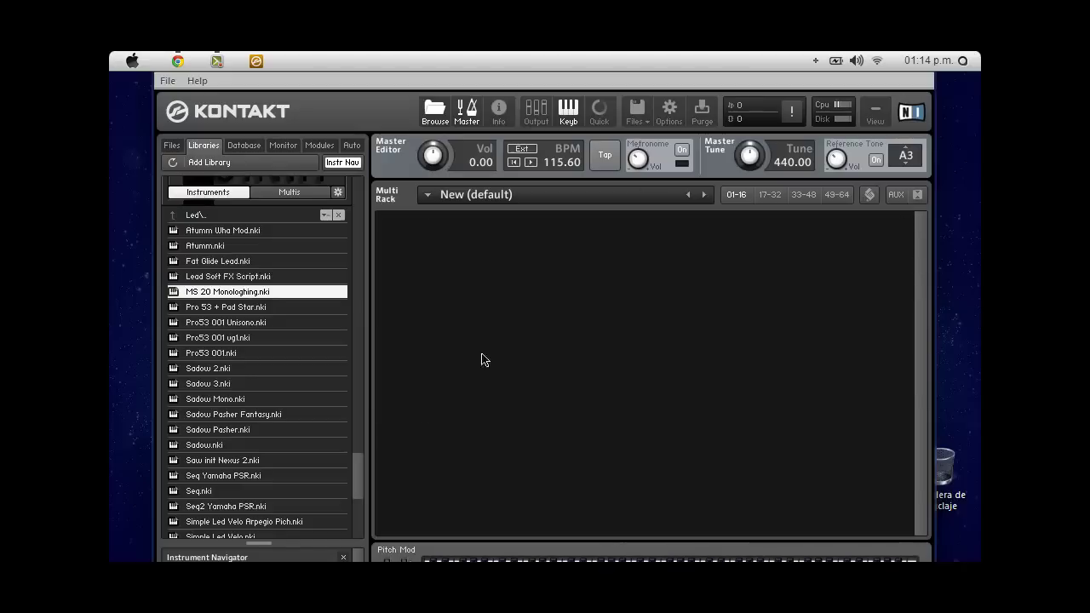
{"action": "double_click", "coordinate": [253, 414]}
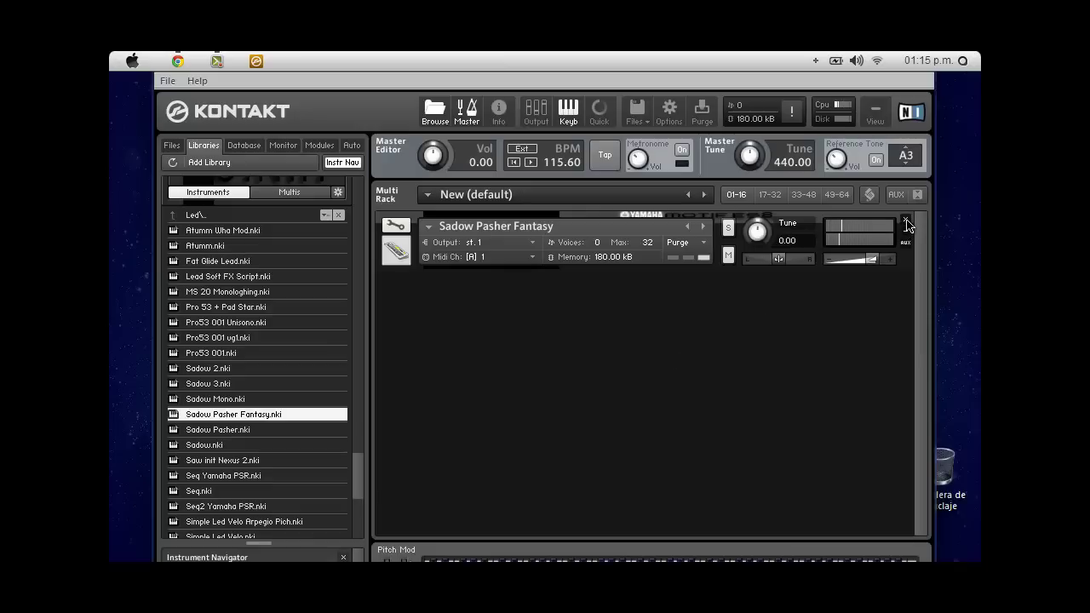
- Replace Sadow Pasher Fantasy in the rack with the Sadow patch
{"action": "left_click", "coordinate": [906, 221]}
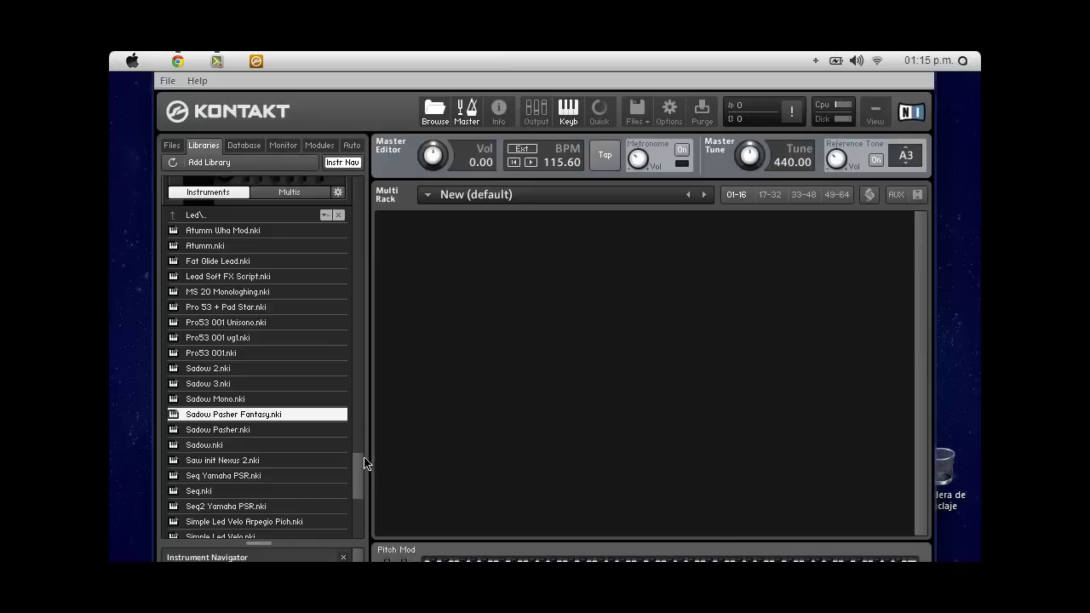
{"action": "scroll", "coordinate": [357, 467], "scroll_direction": "down", "scroll_amount": 5}
{"action": "scroll", "coordinate": [357, 466], "scroll_direction": "up", "scroll_amount": 4}
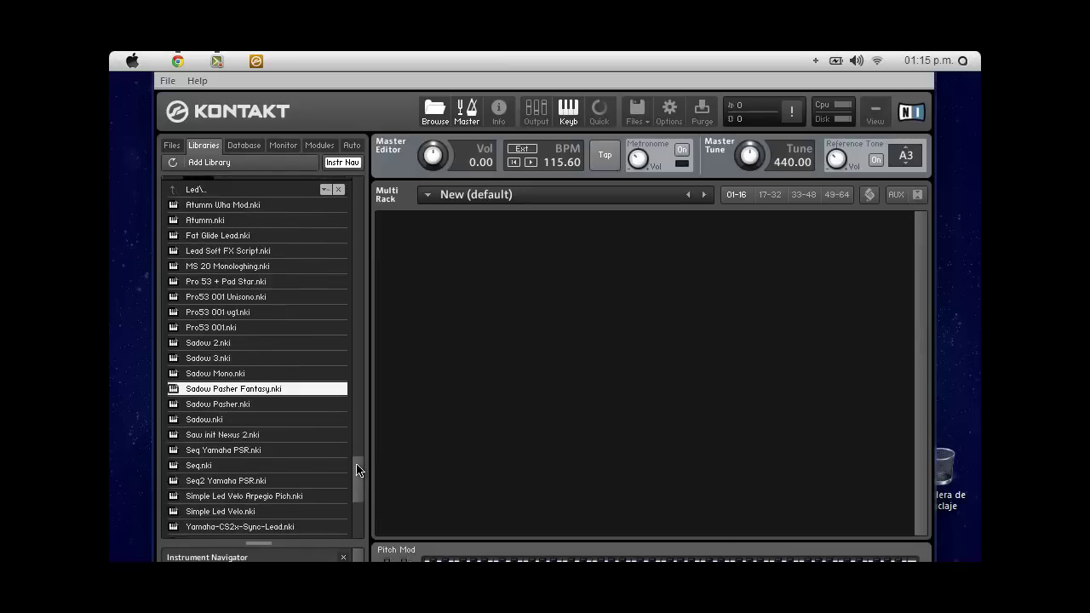
{"action": "left_click", "coordinate": [210, 419]}
{"action": "double_click", "coordinate": [211, 419]}
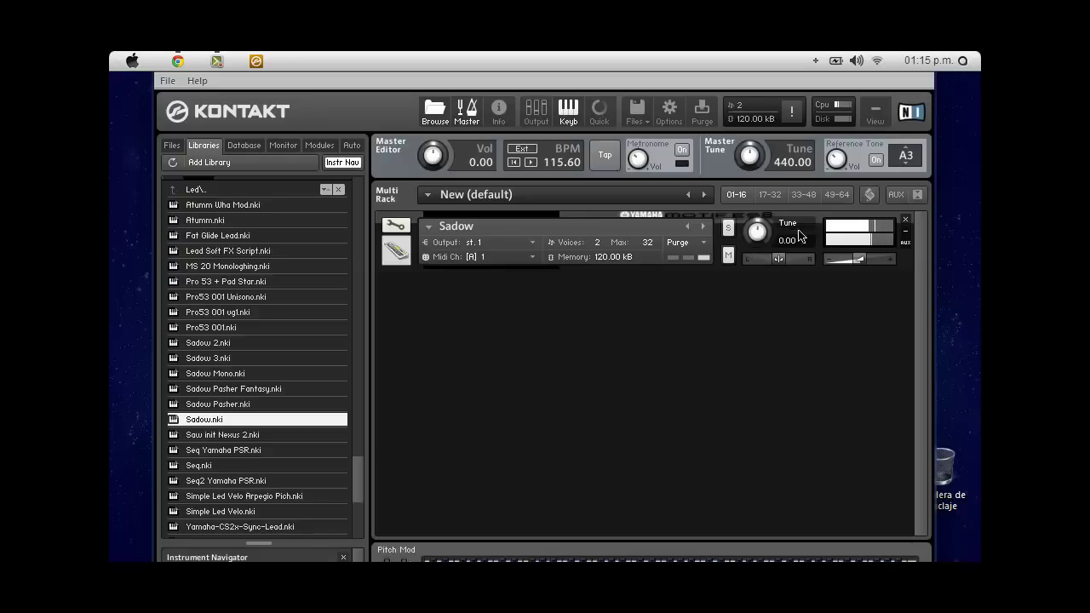
- Remove Sadow and load Bells 1 Fantasy from the Pad folder of Syntes
{"action": "left_click", "coordinate": [905, 220]}
{"action": "left_click", "coordinate": [258, 188]}
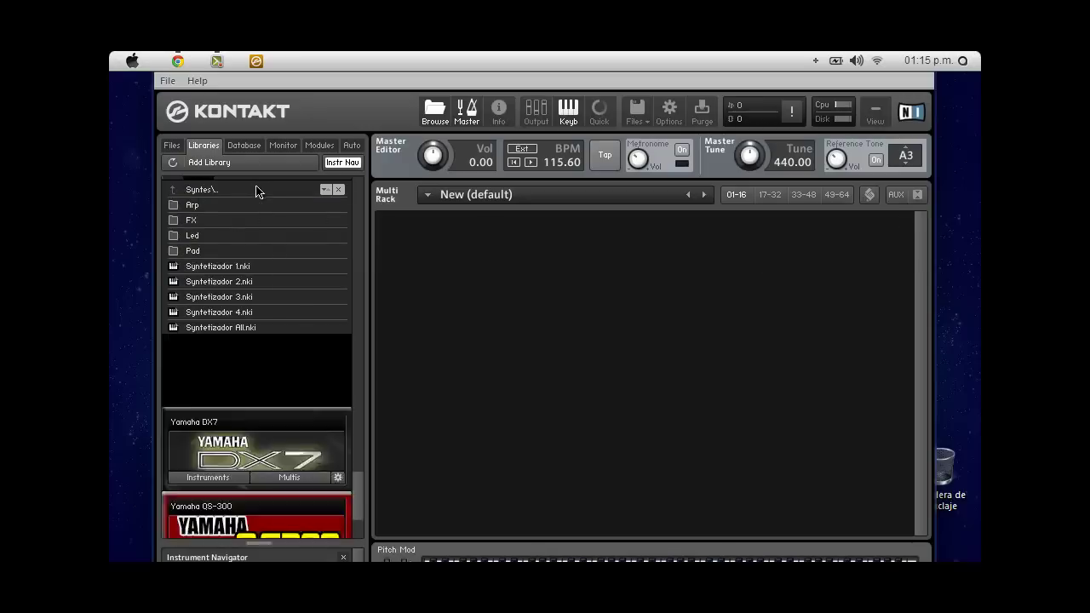
{"action": "left_click", "coordinate": [209, 252]}
{"action": "double_click", "coordinate": [209, 251]}
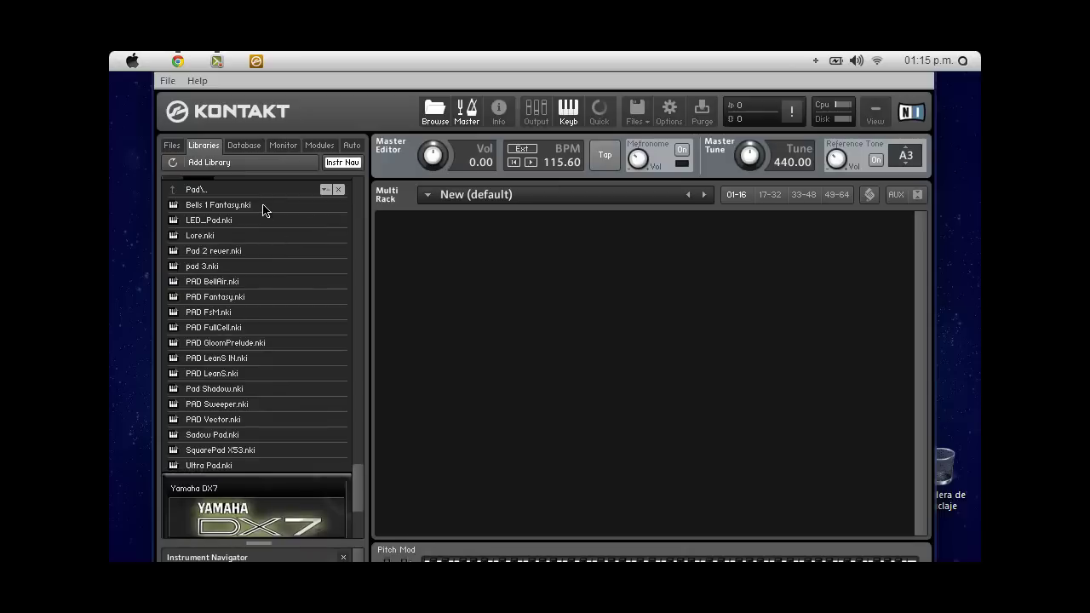
{"action": "double_click", "coordinate": [262, 208]}
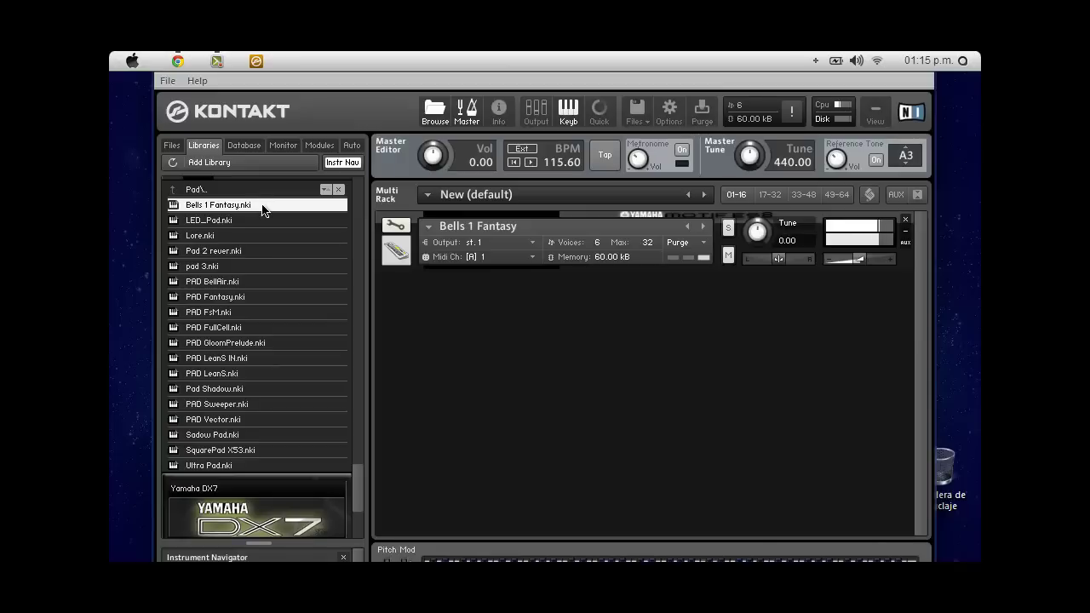
- Replace Bells 1 Fantasy with Ultra Pad, and clear it from the rack after trying it
{"action": "left_click", "coordinate": [908, 223]}
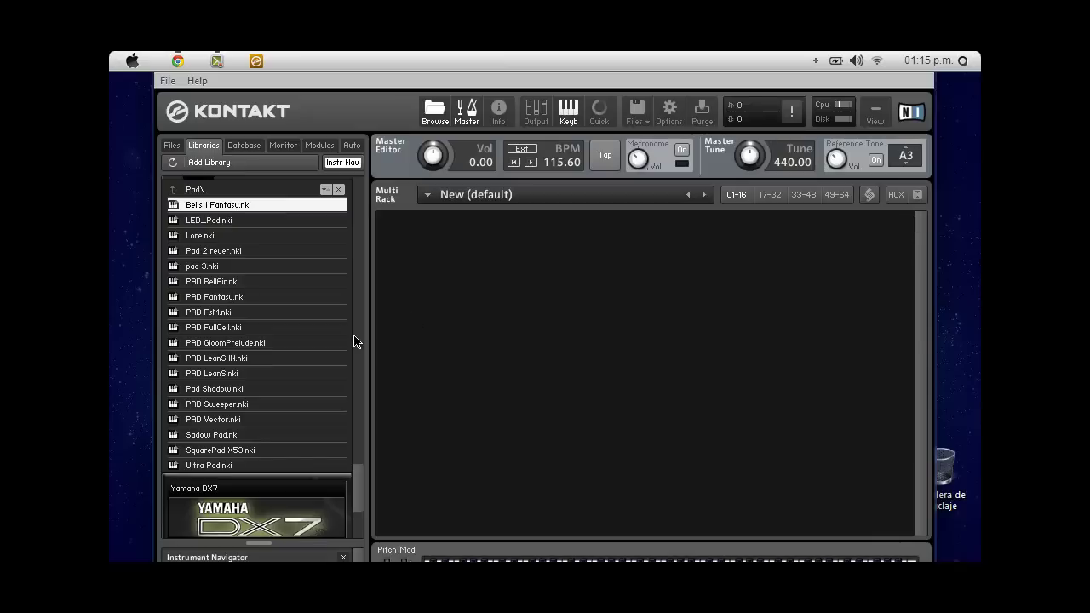
{"action": "left_click", "coordinate": [216, 467]}
{"action": "double_click", "coordinate": [216, 466]}
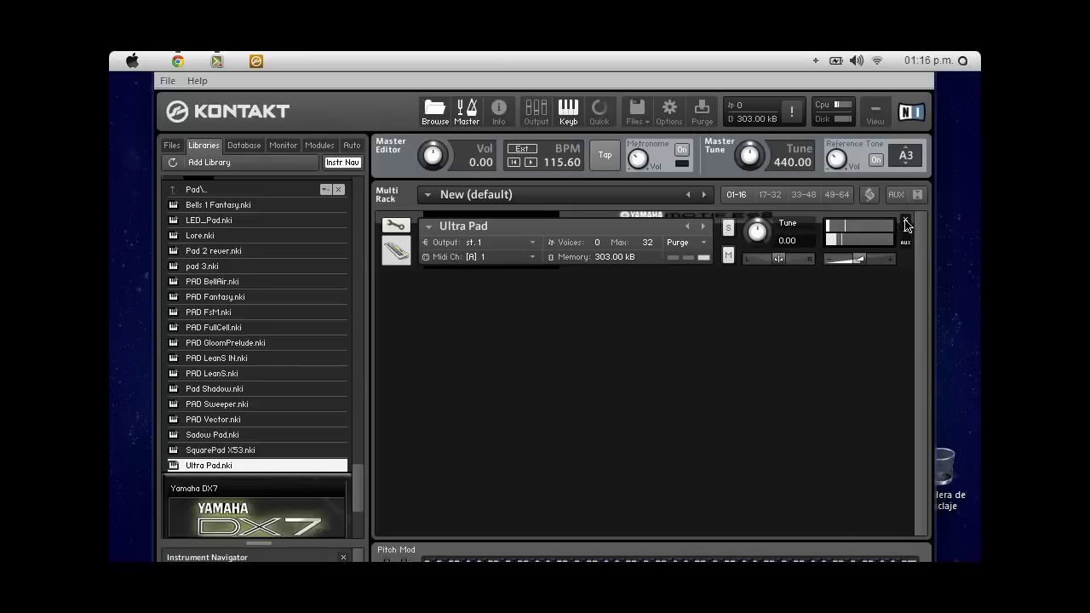
{"action": "left_click", "coordinate": [905, 220]}
- Leave the Pad folder for the Synth library's top level and list the library's multis
{"action": "double_click", "coordinate": [252, 194]}
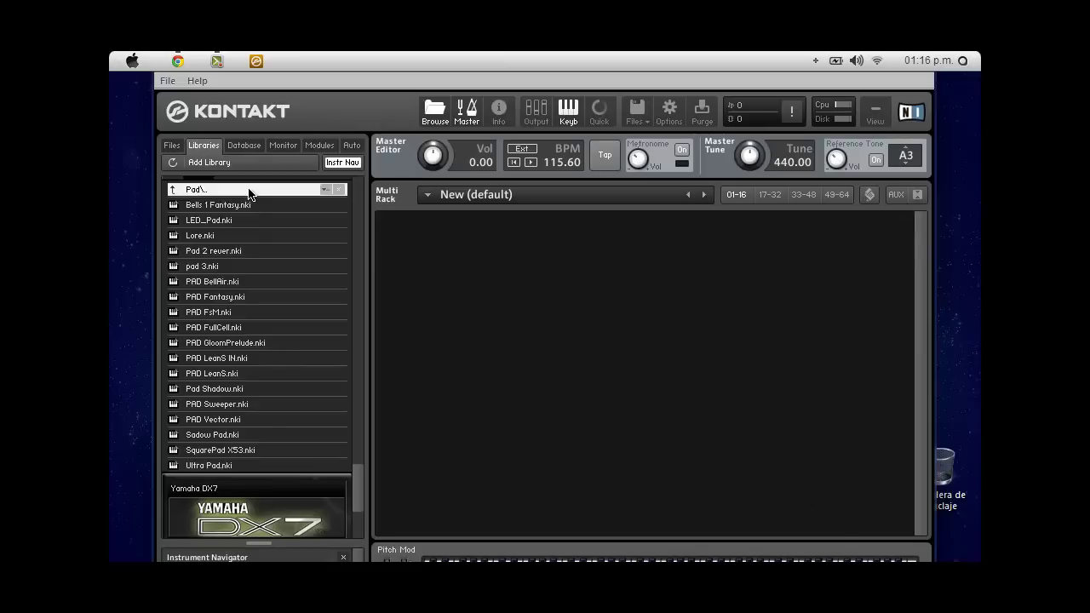
{"action": "double_click", "coordinate": [232, 189]}
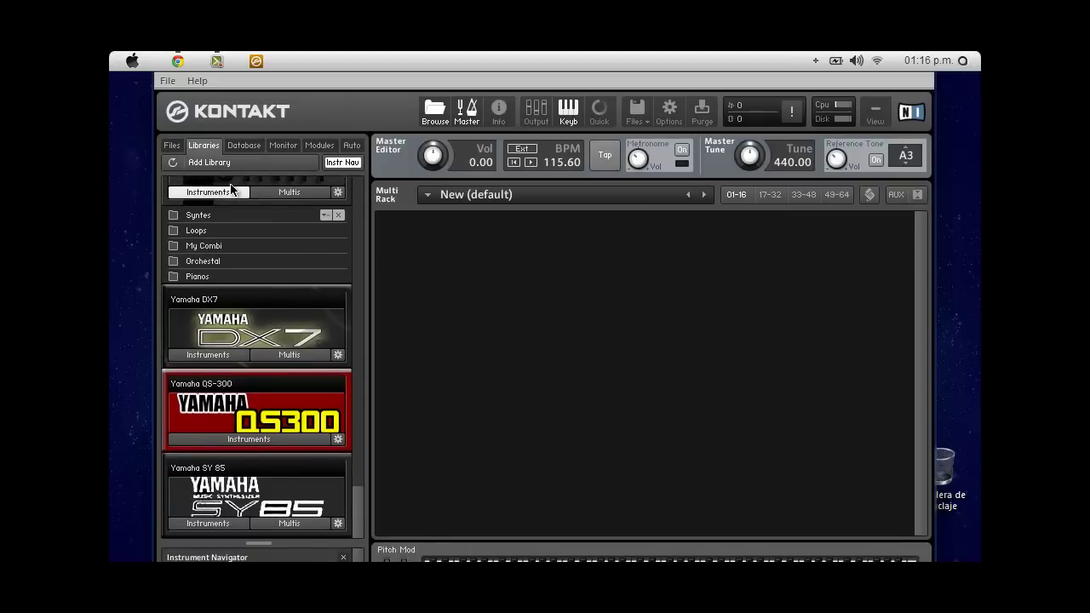
{"action": "left_click", "coordinate": [272, 192]}
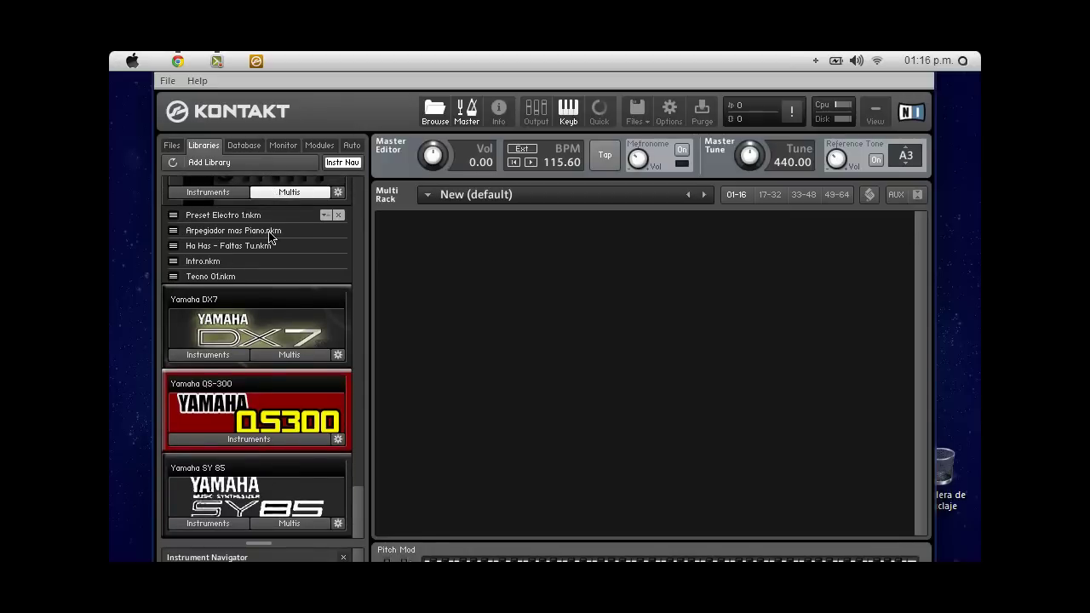
- Hide the Master Editor and collapse the Synth library's instrument list
{"action": "left_click", "coordinate": [205, 193]}
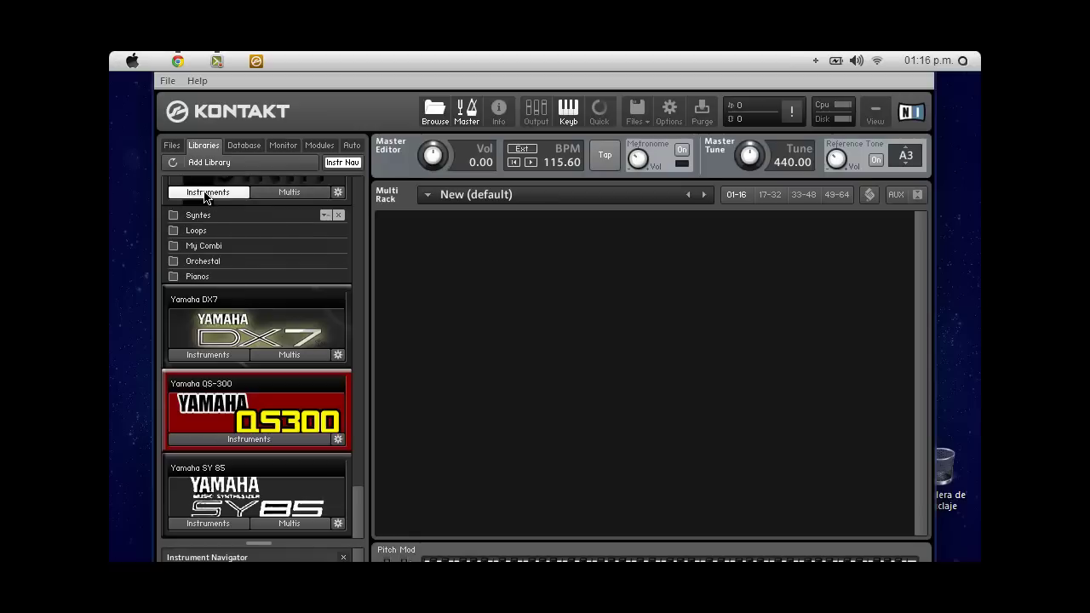
{"action": "left_click", "coordinate": [471, 114]}
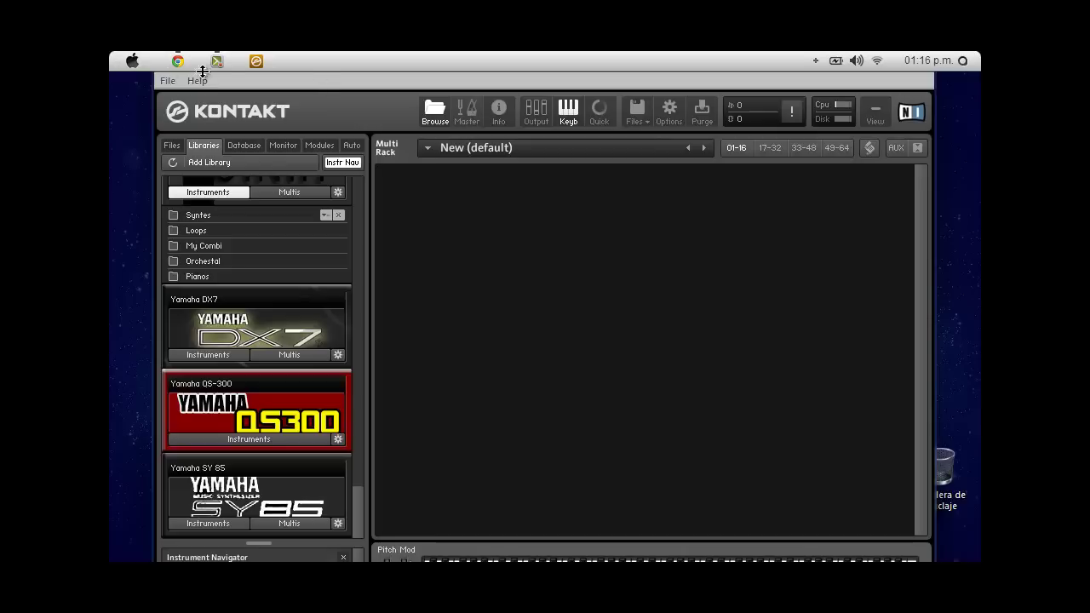
{"action": "left_click", "coordinate": [220, 198]}
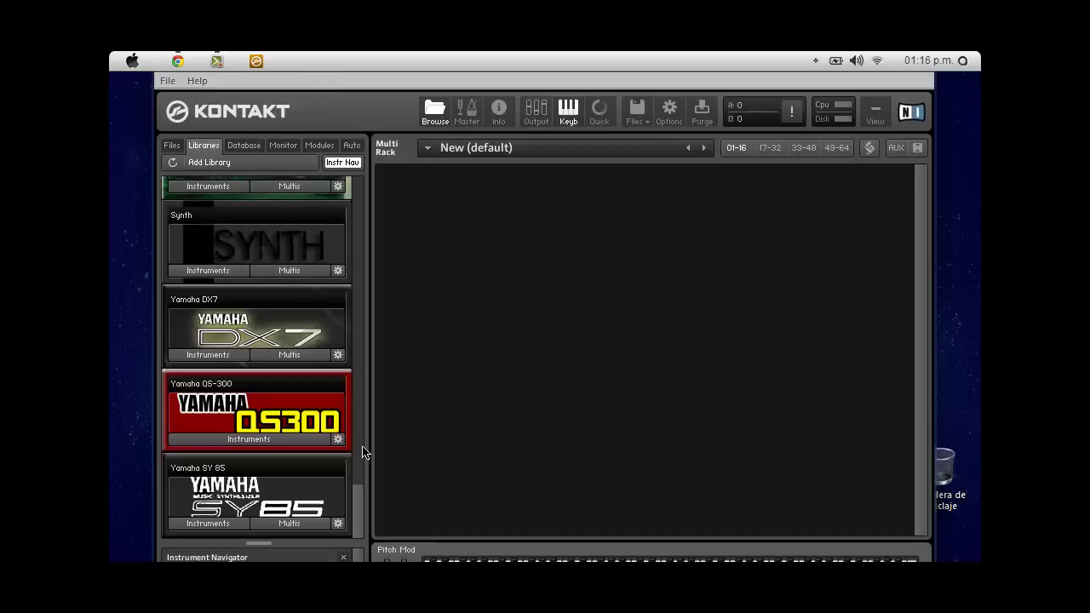
- Look over the other installed libraries, checking the instrument folders of Privia PX320
{"action": "left_click_drag", "start_coordinate": [361, 499], "coordinate": [358, 397]}
{"action": "left_click", "coordinate": [286, 415]}
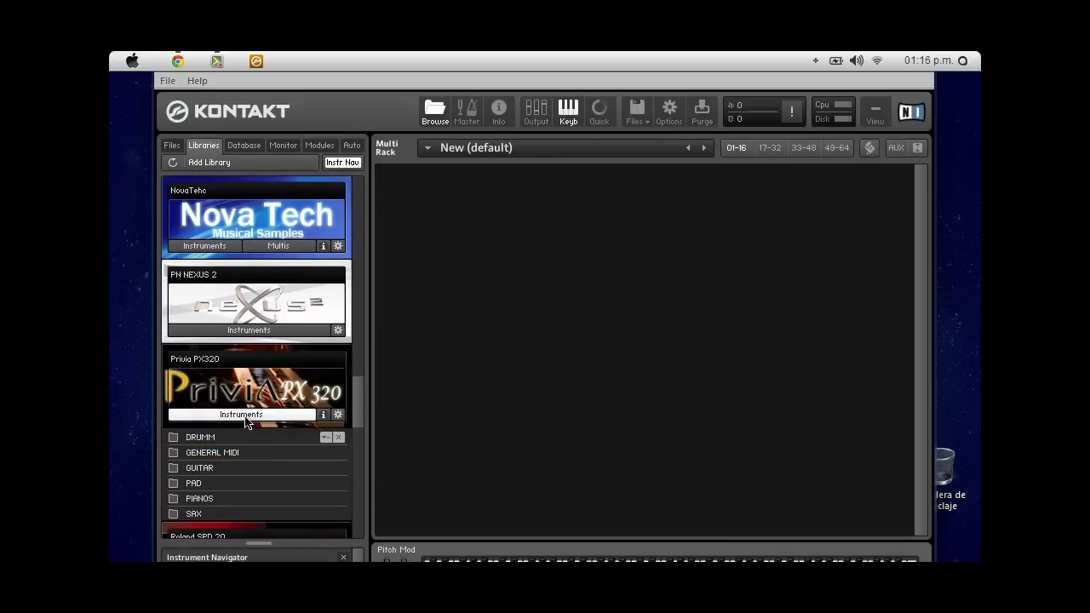
{"action": "left_click", "coordinate": [244, 417]}
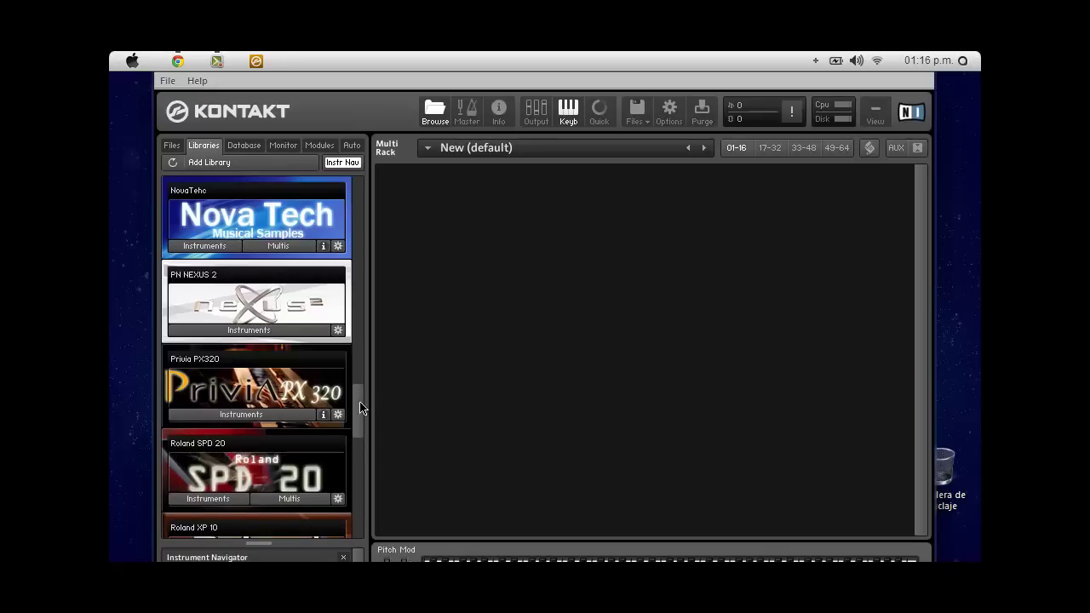
{"action": "left_click_drag", "start_coordinate": [360, 404], "coordinate": [360, 226]}
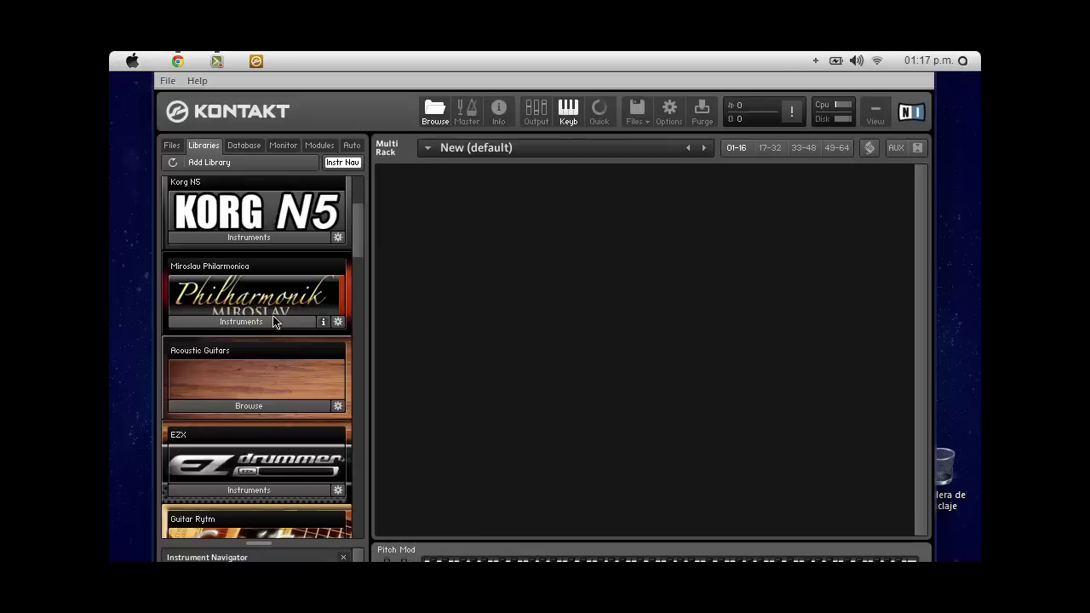